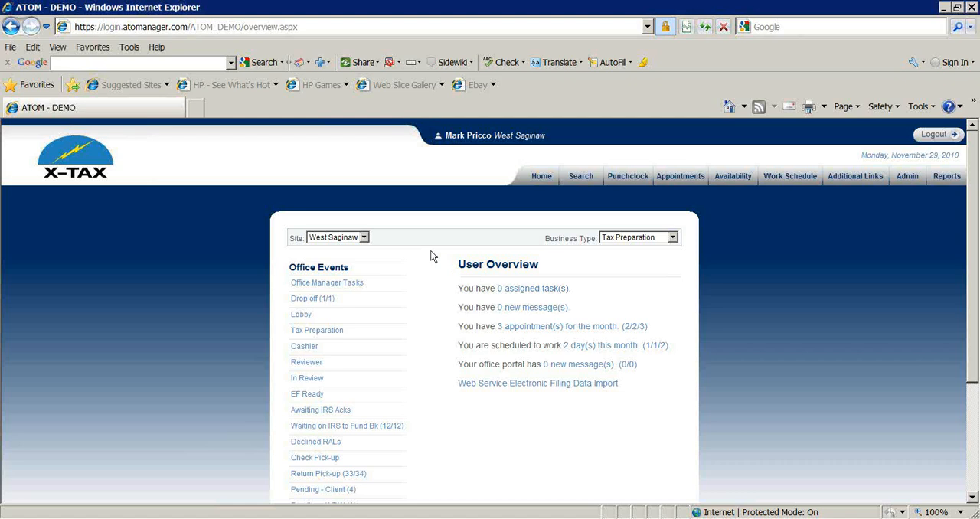
# Step: Switch from the user overview to the browser window with the client check-in page
pyautogui.scroll(-1, 428, 253)
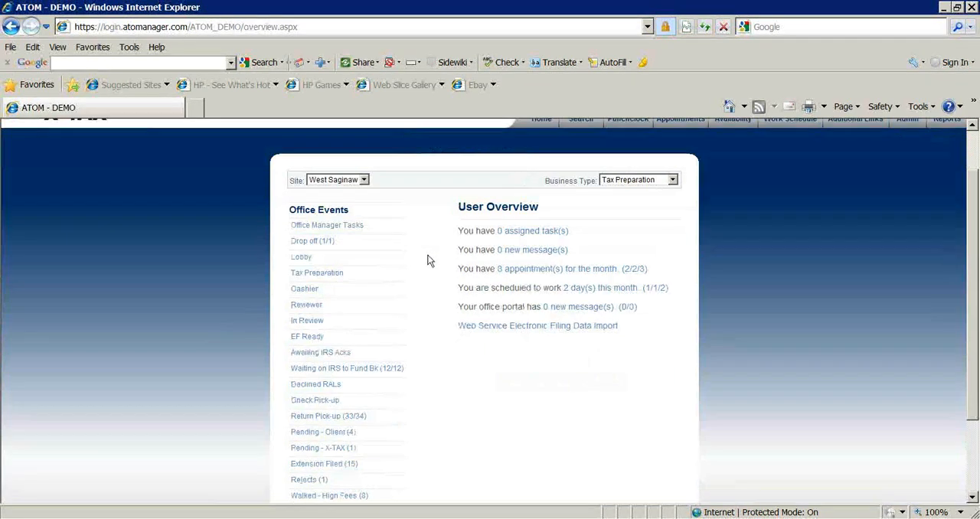
pyautogui.scroll(1, 428, 260)
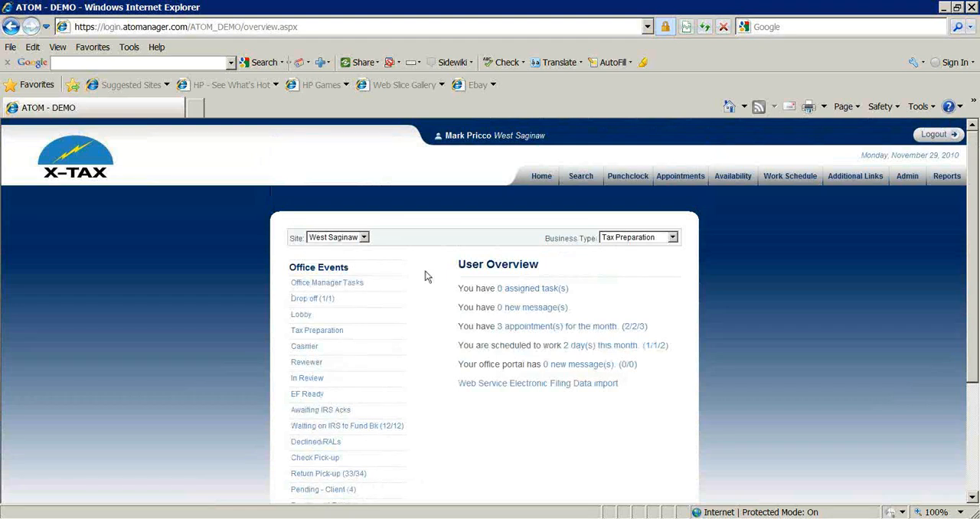
pyautogui.click(66, 518)
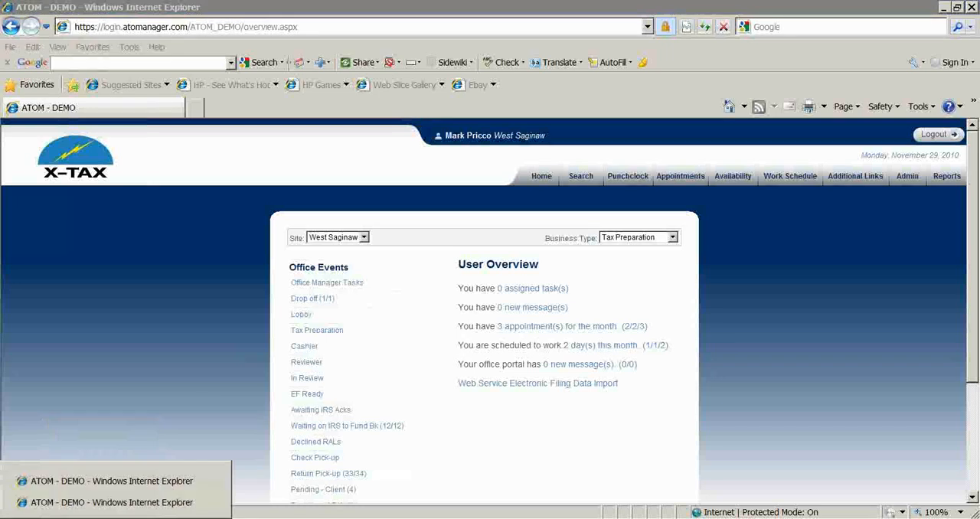
pyautogui.click(66, 505)
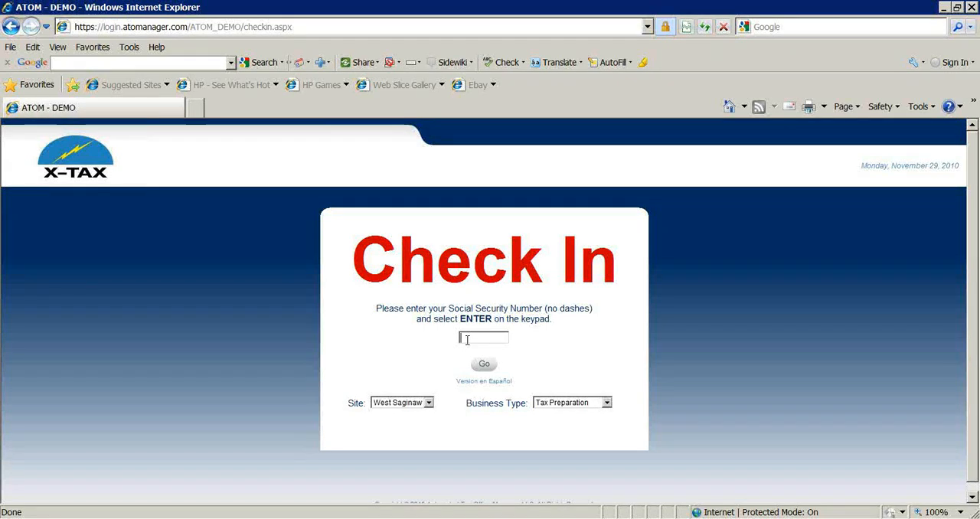
# Step: Check in the client by entering and submitting their Social Security number
pyautogui.write('1234567')
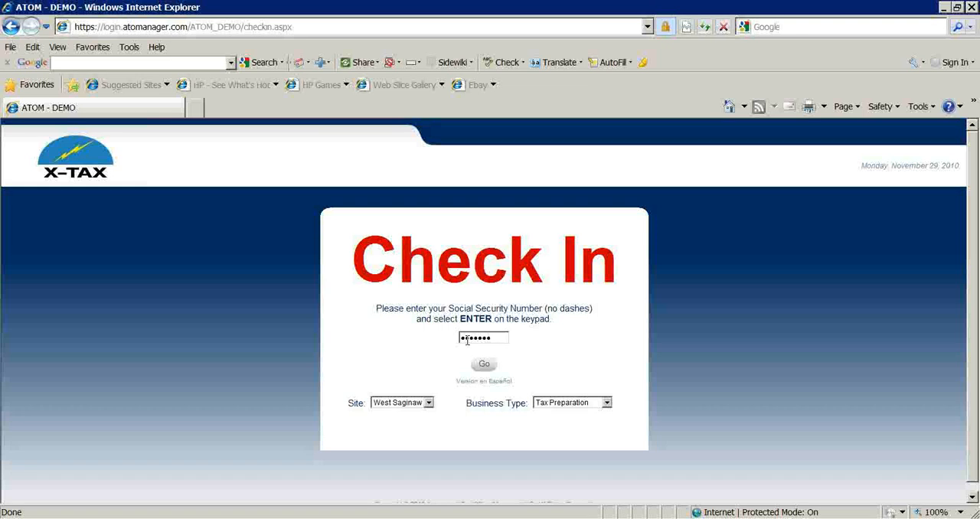
pyautogui.write('89')
pyautogui.press('Return')
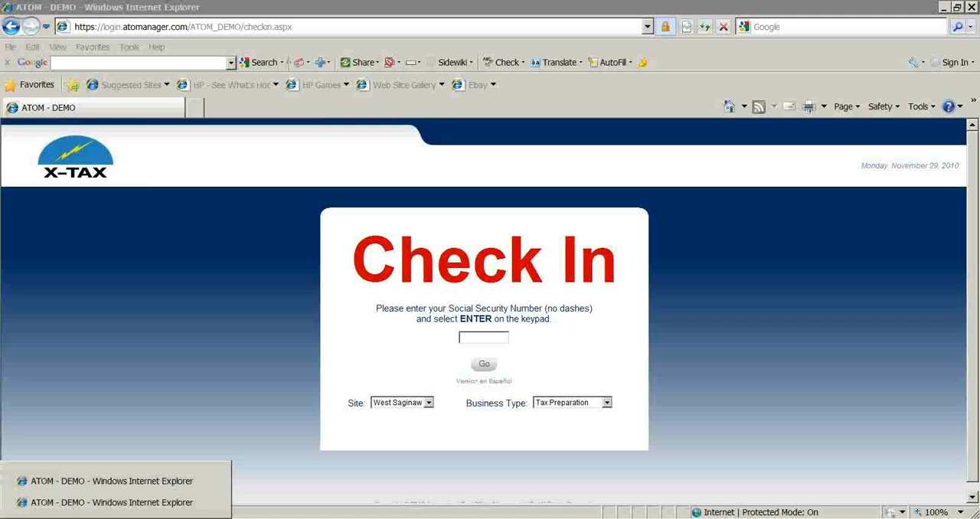
# Step: In the office overview window, open the Lobby client's record and go to the page for uploading client documents
pyautogui.click(81, 501)
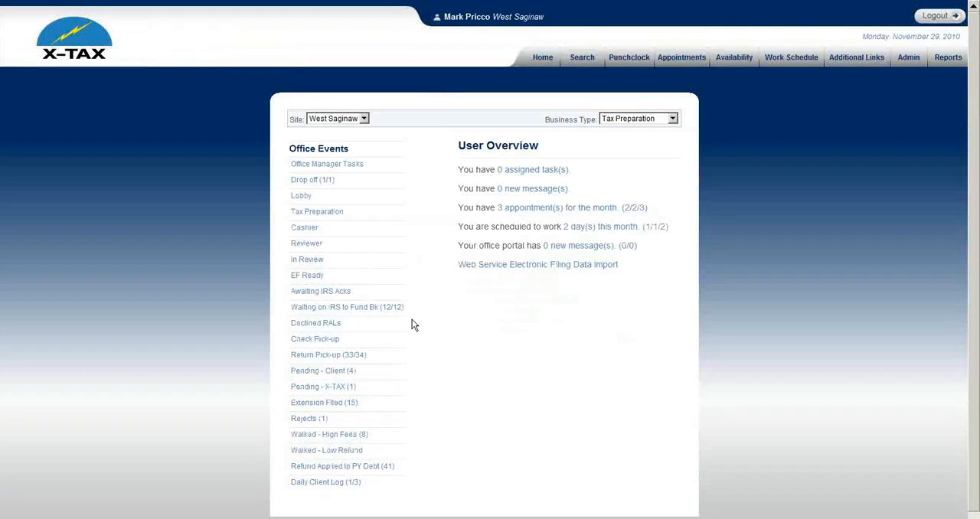
pyautogui.click(336, 197)
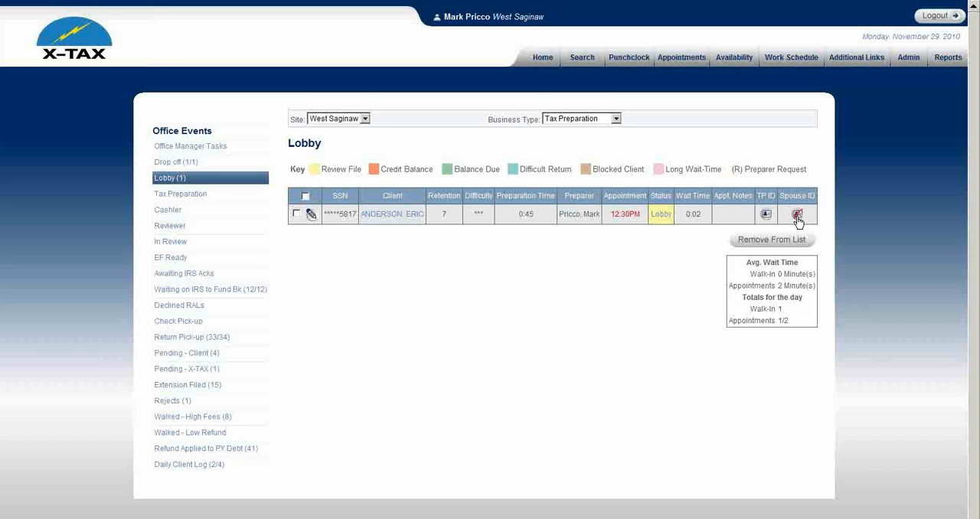
pyautogui.click(404, 217)
pyautogui.scroll(-1, 404, 217)
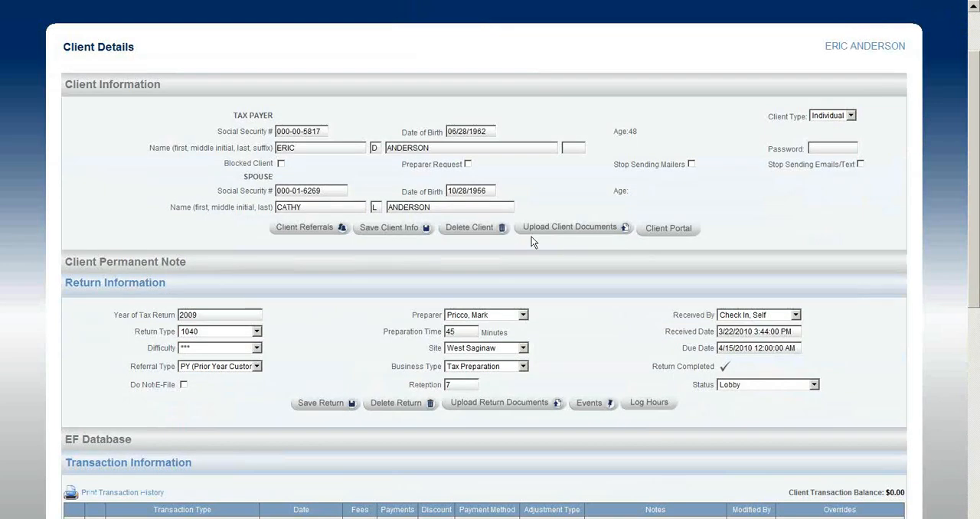
pyautogui.click(570, 230)
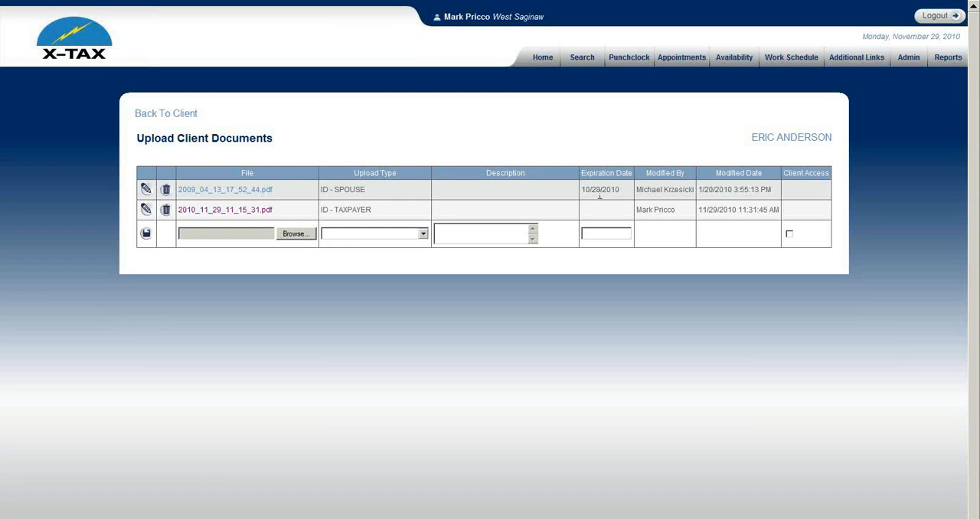
# Step: Delete the existing ID - SPOUSE document and select the scan 2010_11_29_11_15_31 as a new upload of type ID - SPOUSE
pyautogui.click(166, 191)
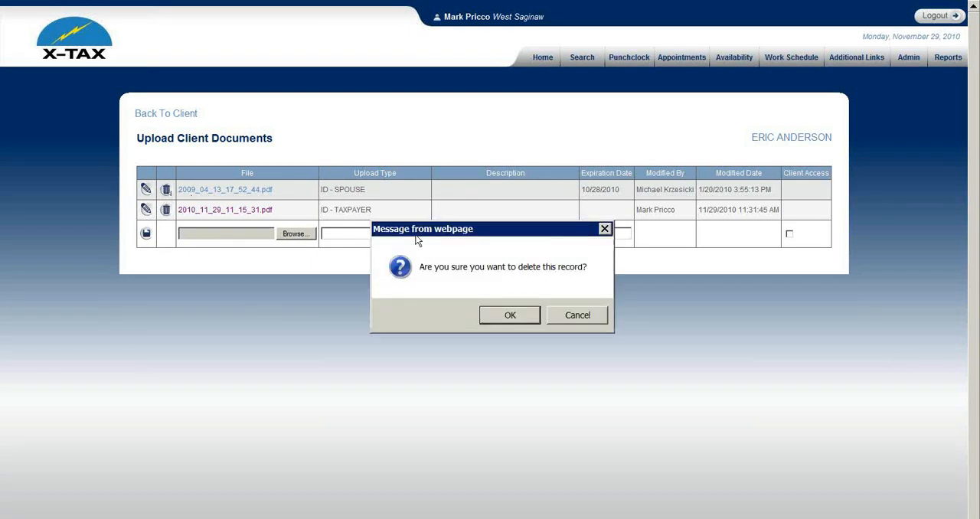
pyautogui.click(508, 254)
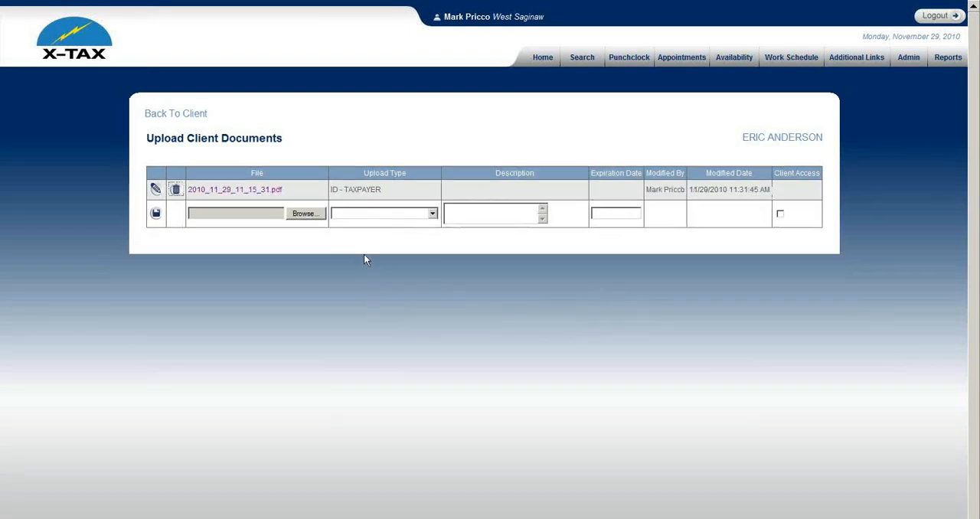
pyautogui.click(309, 214)
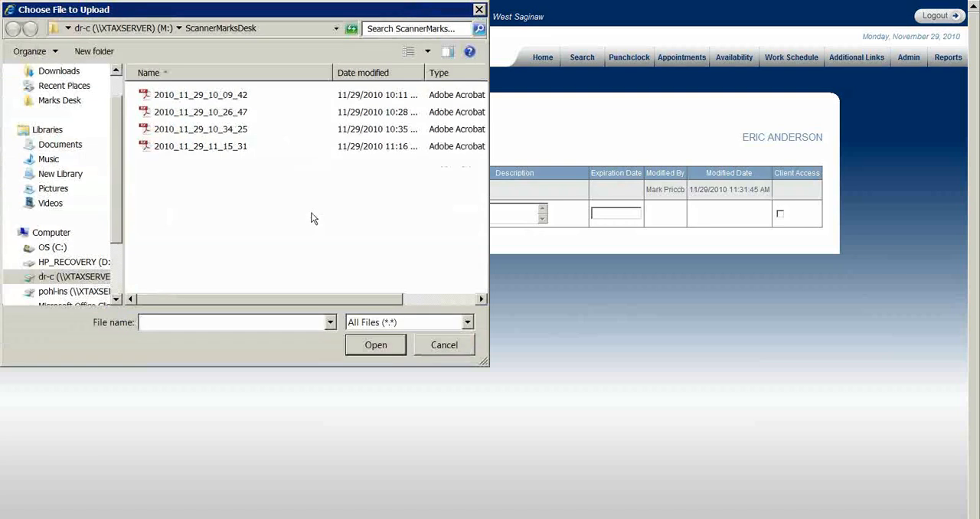
pyautogui.doubleClick(216, 146)
pyautogui.click(374, 215)
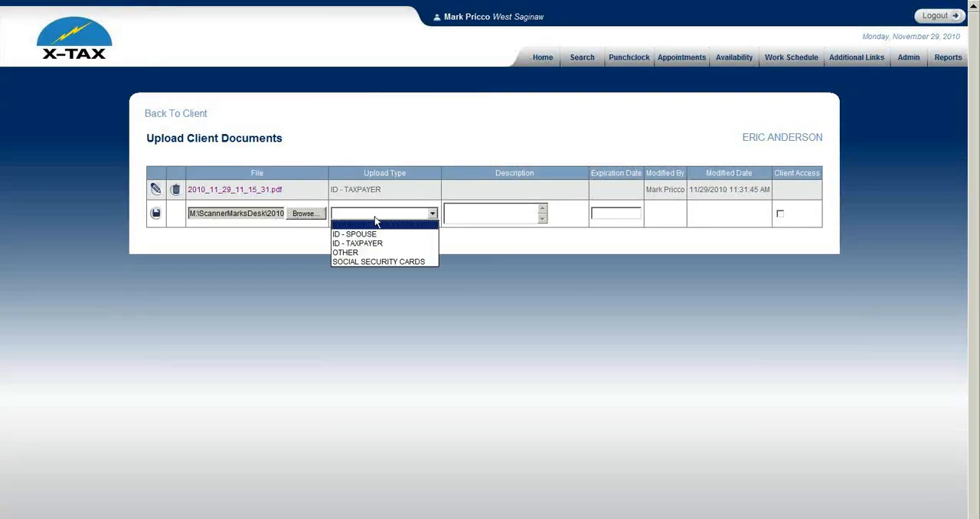
pyautogui.click(375, 233)
# Step: Set the new spouse ID's expiration date to 10/29/2014 and save the upload
pyautogui.click(614, 214)
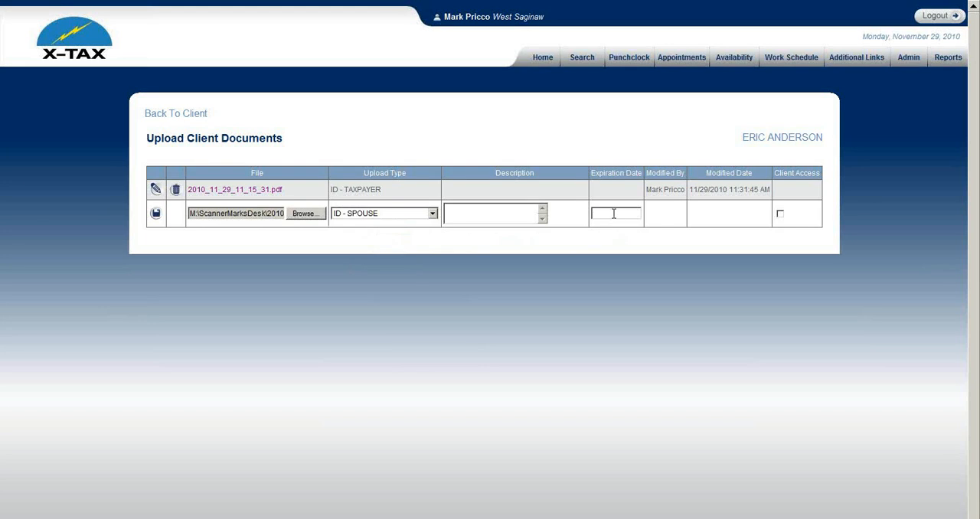
pyautogui.write('10/29/2010')
pyautogui.press('BackSpace')
pyautogui.write('4')
pyautogui.click(156, 213)
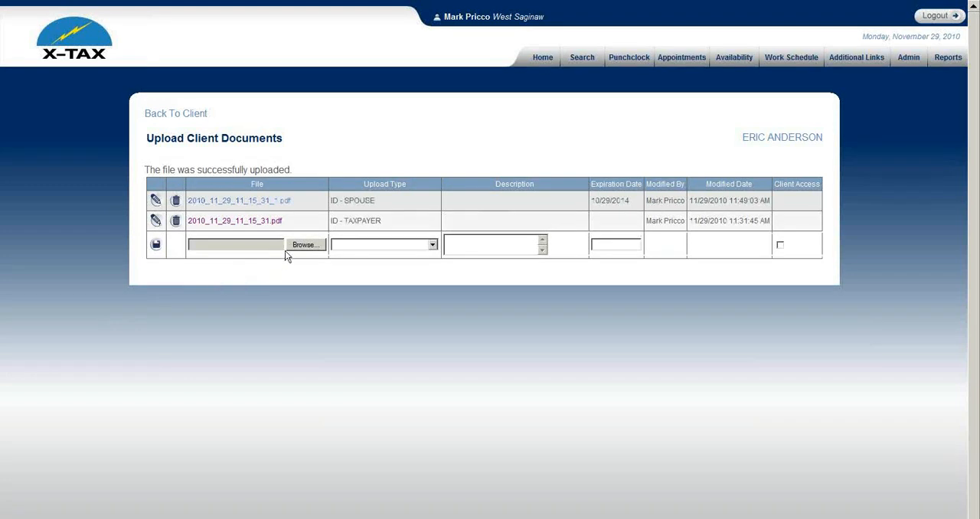
# Step: Upload the scan 2010_11_29_10_34_25 to the client's documents as type SOCIAL SECURITY CARDS
pyautogui.click(303, 247)
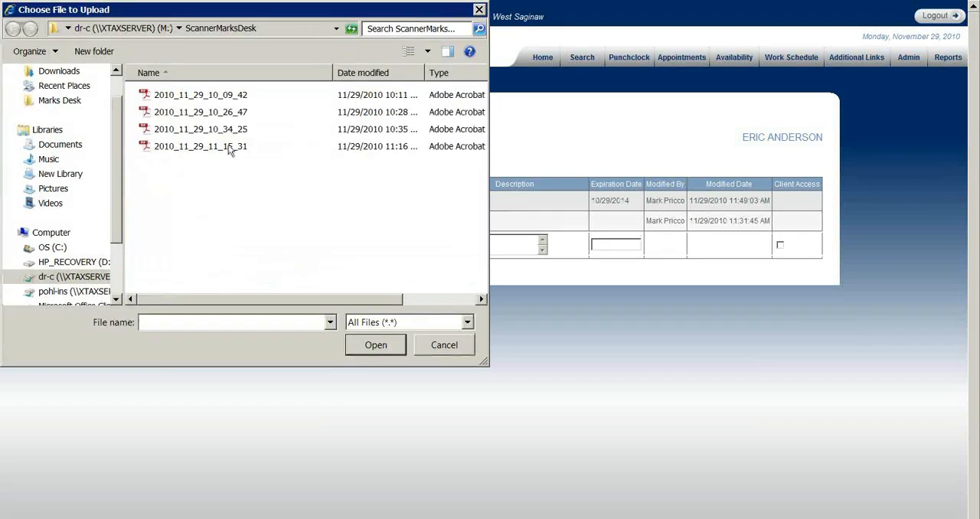
pyautogui.click(207, 127)
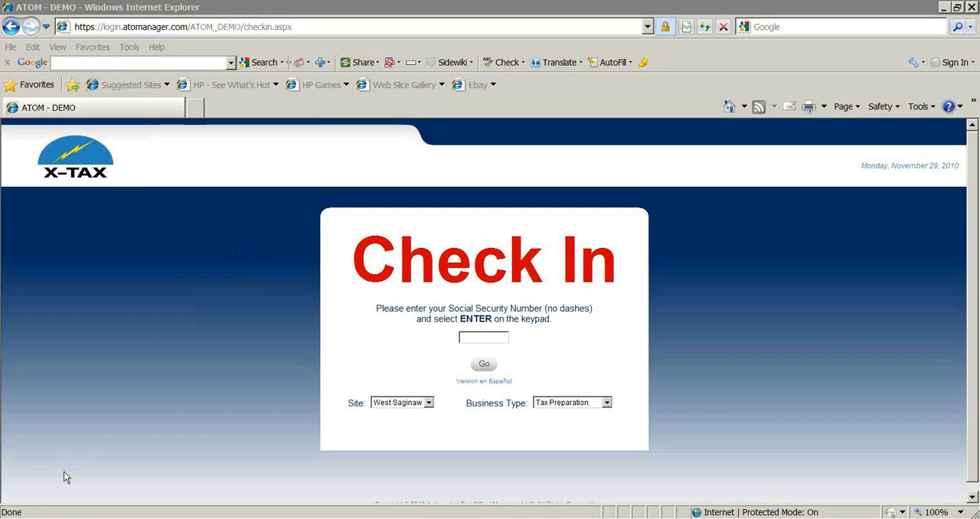
pyautogui.click(64, 518)
pyautogui.click(68, 482)
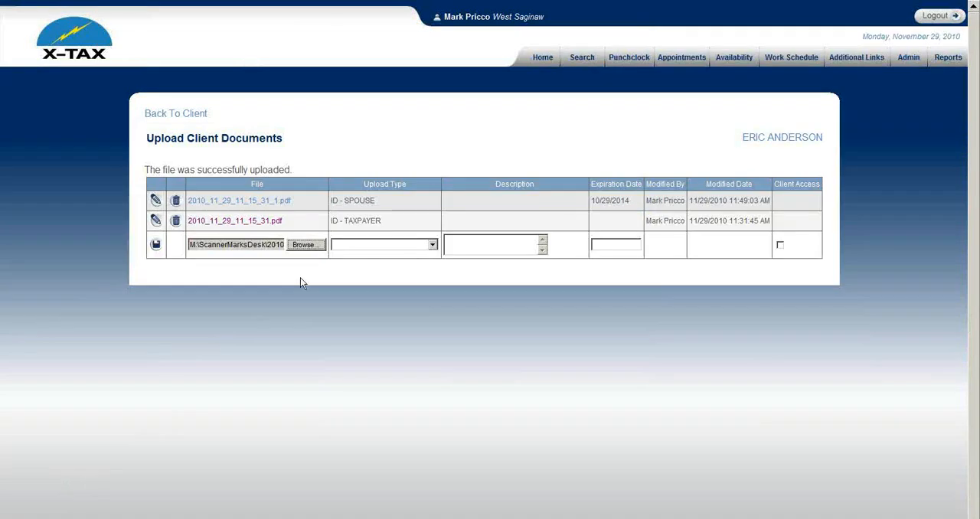
pyautogui.click(343, 244)
pyautogui.click(352, 293)
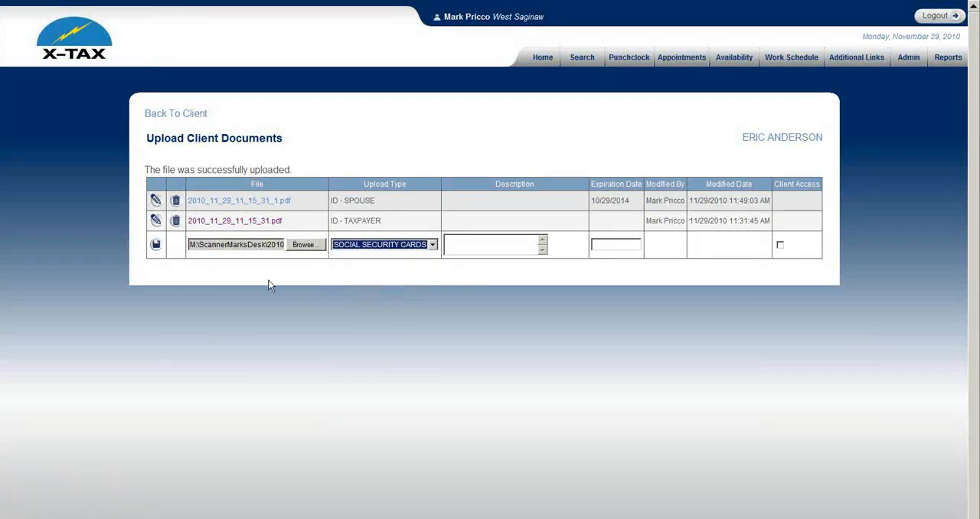
pyautogui.click(155, 245)
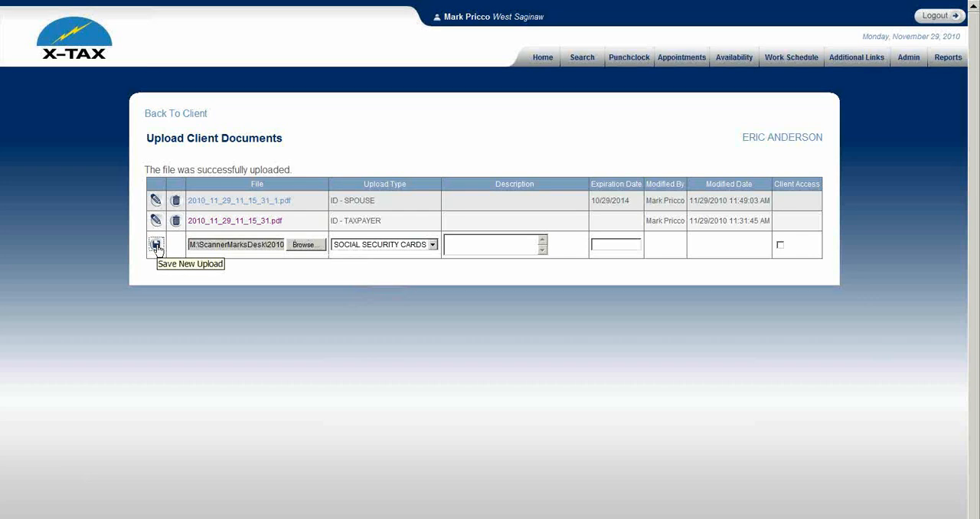
pyautogui.click(156, 245)
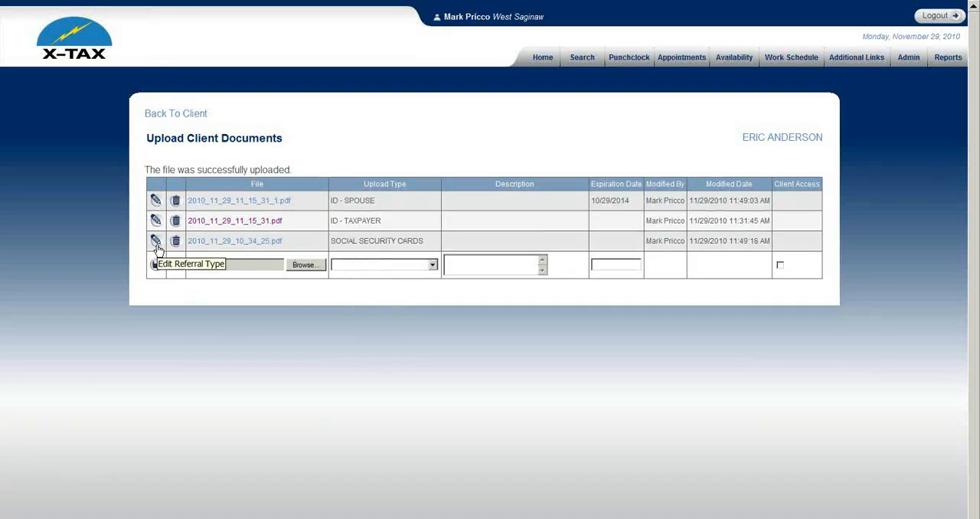
# Step: Return to the Lobby list, view the checked-in client's taxpayer ID scan and close it
pyautogui.click(540, 60)
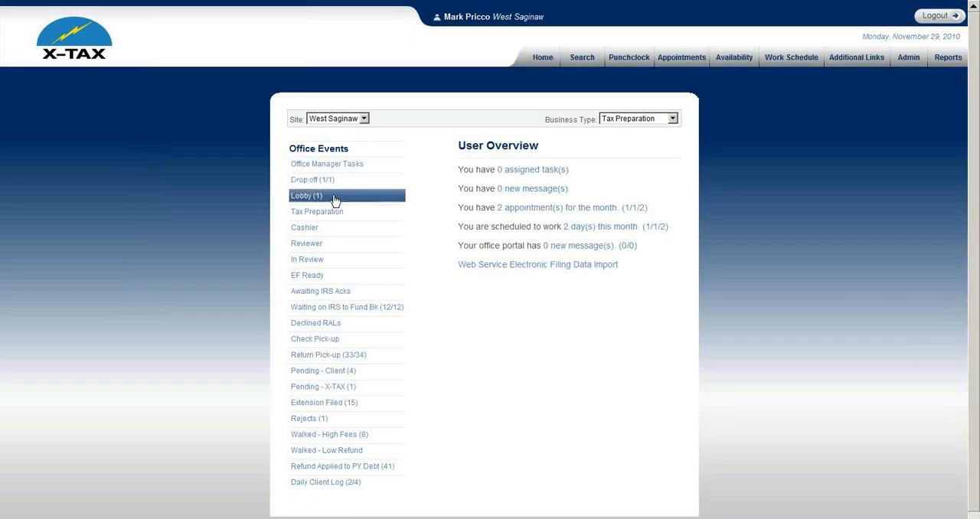
pyautogui.click(334, 198)
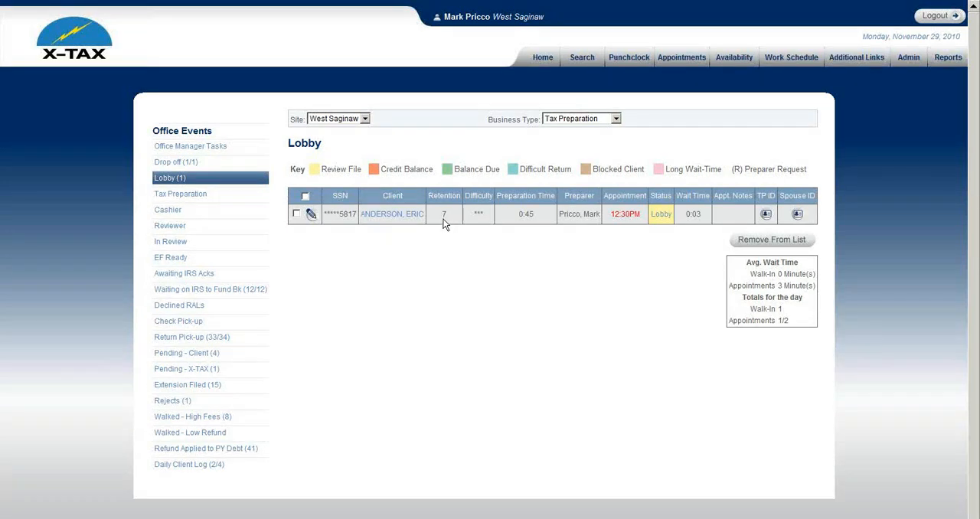
pyautogui.click(766, 215)
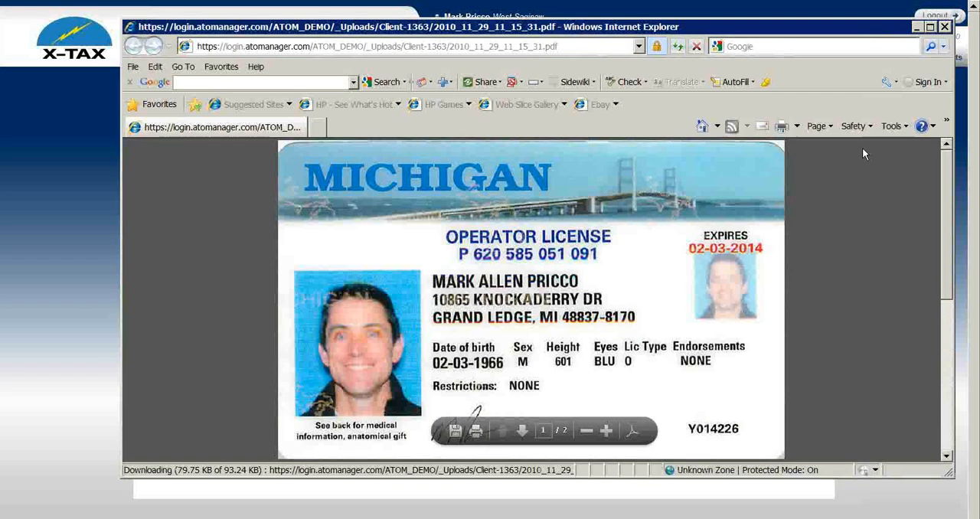
pyautogui.click(945, 26)
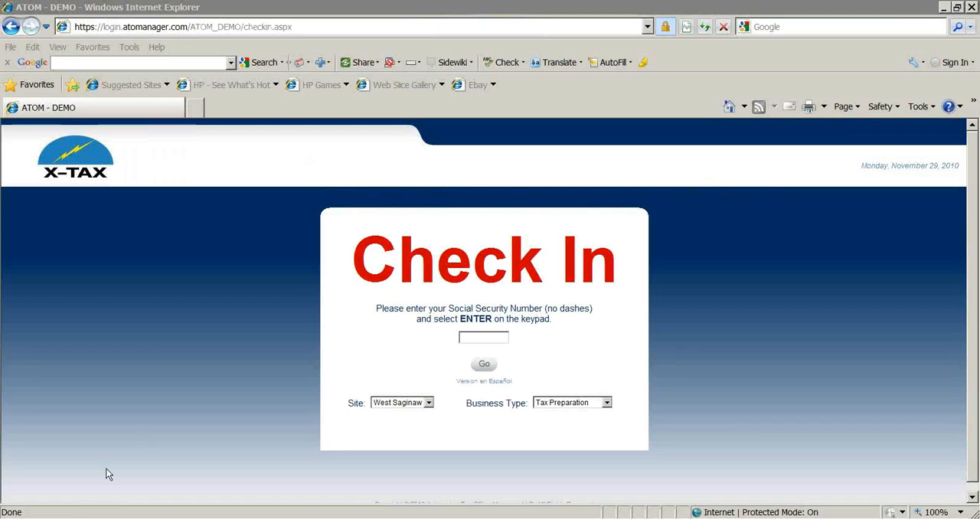
pyautogui.moveTo(76, 515)
pyautogui.click(72, 482)
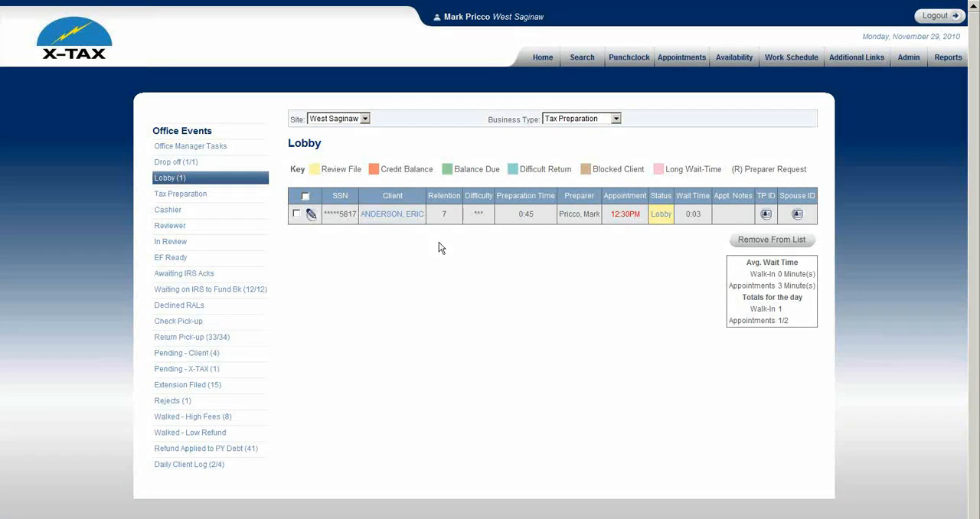
# Step: Change the Lobby client's status to Tax Preparation and save the entry
pyautogui.click(311, 216)
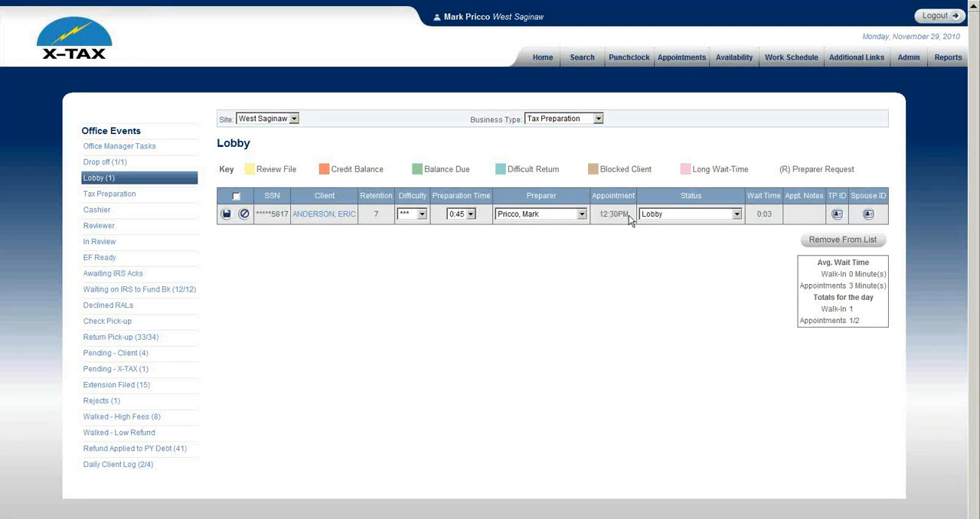
pyautogui.click(673, 215)
pyautogui.click(661, 264)
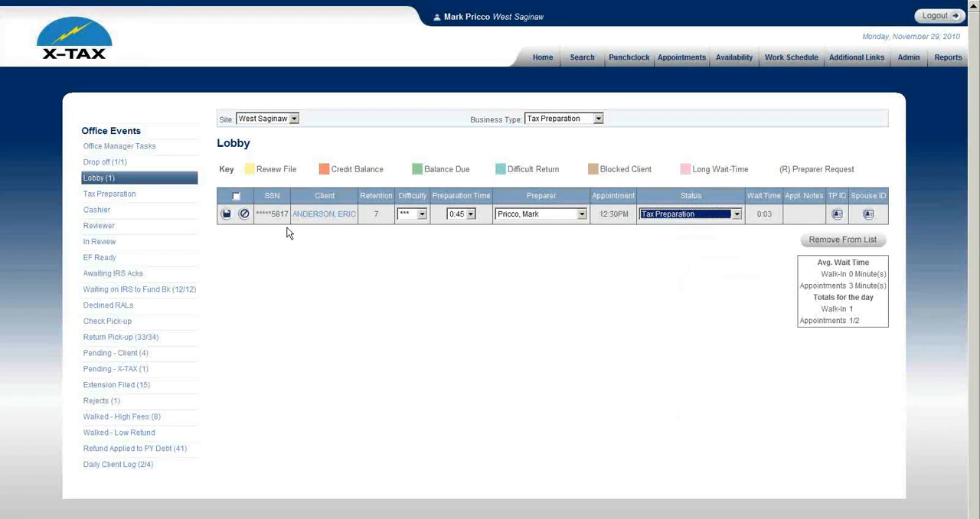
pyautogui.click(227, 214)
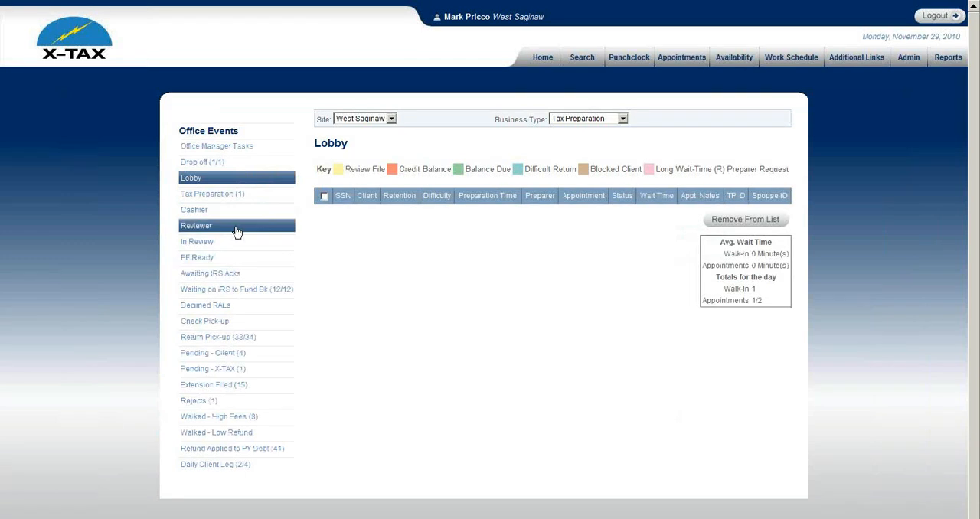
# Step: Open the client's record from the Tax Preparation list and go to the page for uploading return documents
pyautogui.click(238, 201)
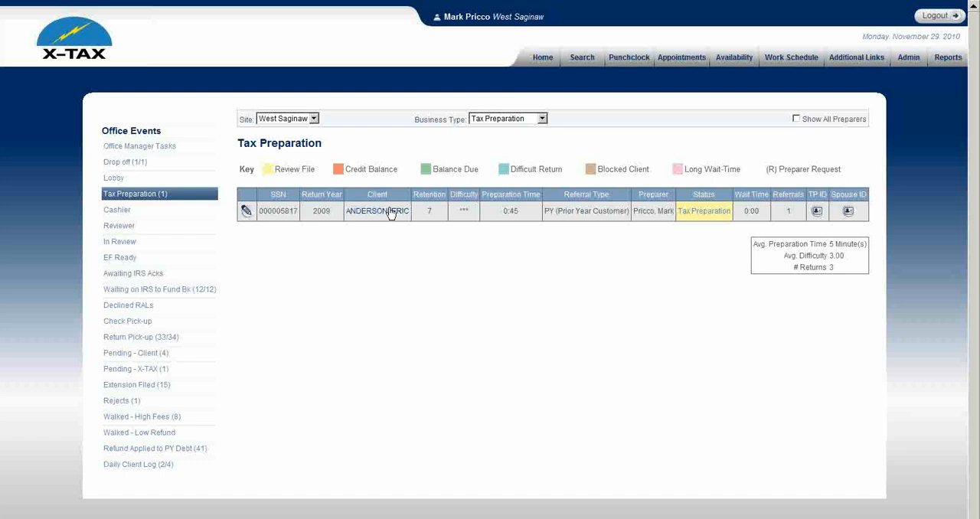
pyautogui.click(389, 219)
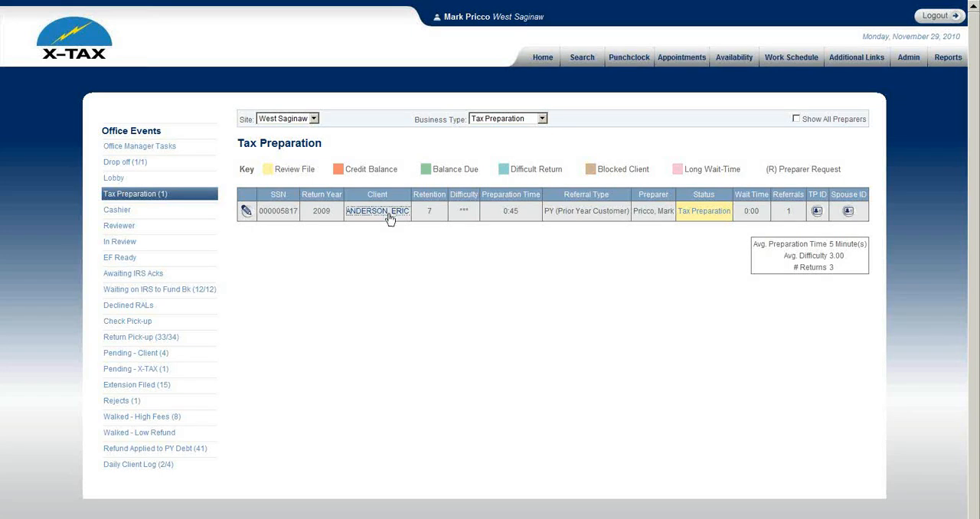
pyautogui.scroll(-2, 328, 158)
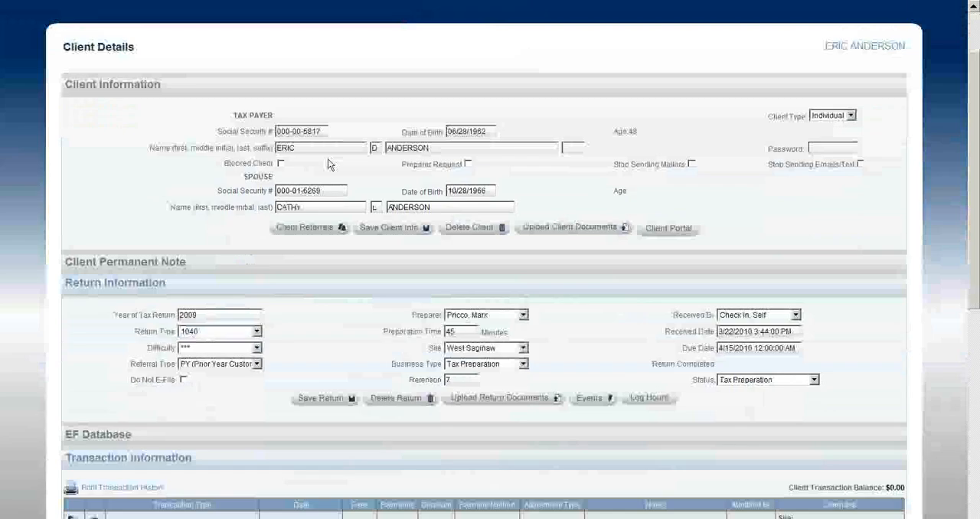
pyautogui.scroll(-2, 307, 240)
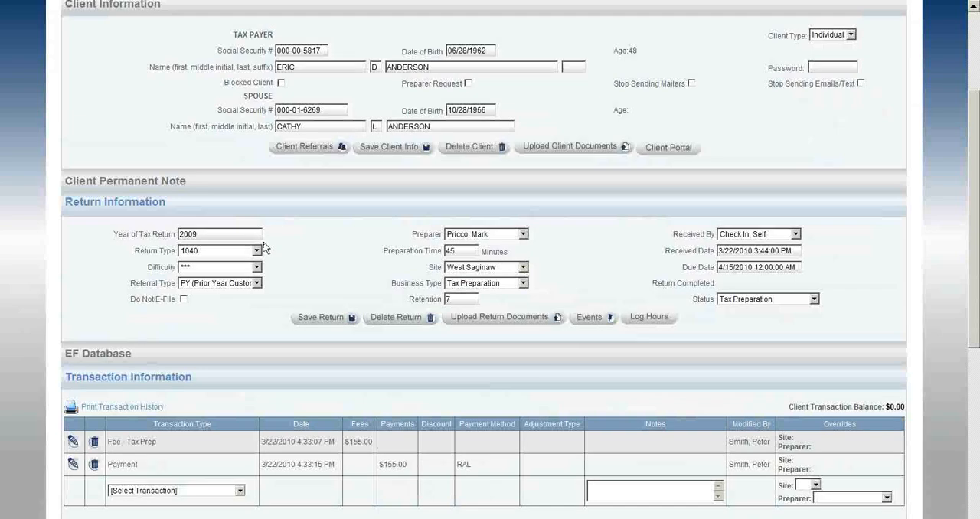
pyautogui.scroll(-2, 238, 167)
pyautogui.click(485, 242)
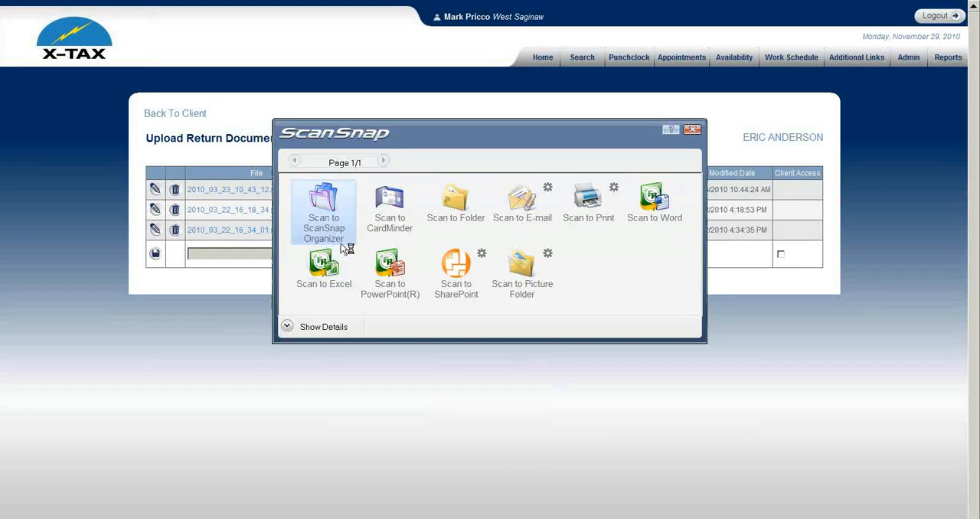
# Step: Send the scanned W-2 to the folder M:\ScannerMarksDesk as PDF 2010_11_29_11_51_16
pyautogui.click(446, 218)
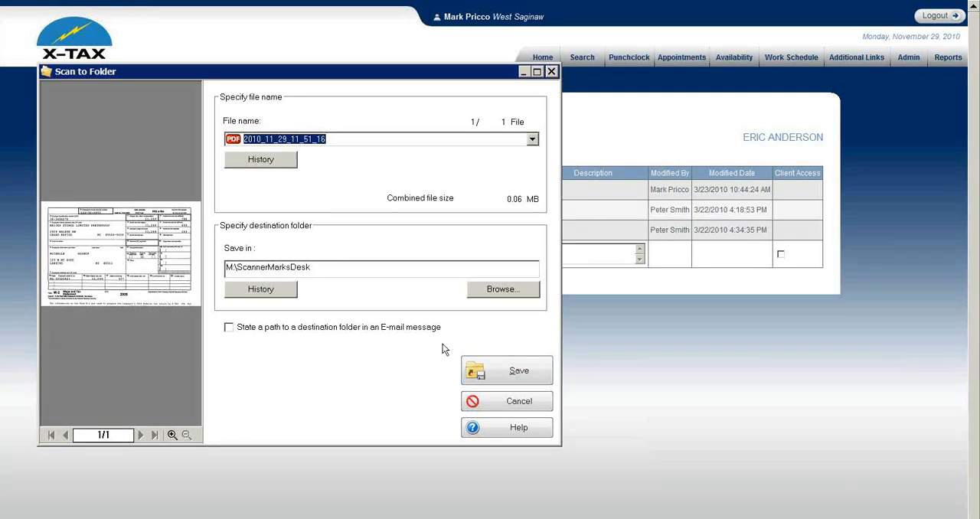
pyautogui.click(488, 371)
pyautogui.click(383, 299)
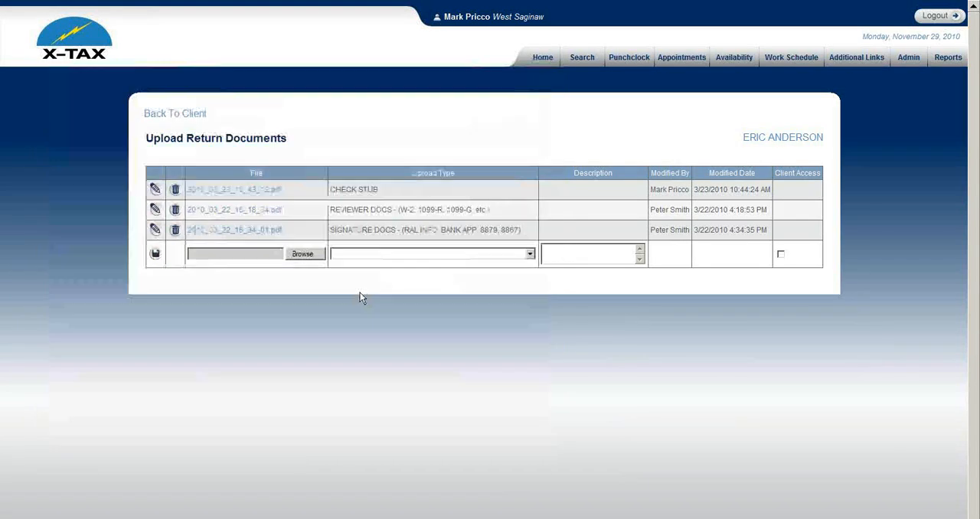
# Step: Upload the scan 2010_11_29_11_51_16 to the return documents as type REVIEWER DOCS - (W-2, 1099-R, 1099-G, etc.)
pyautogui.click(309, 254)
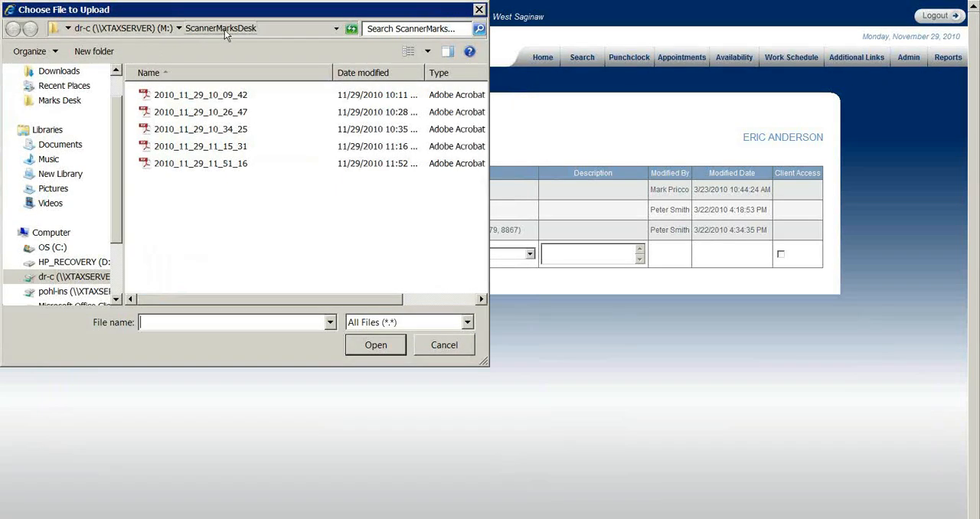
pyautogui.doubleClick(203, 163)
pyautogui.click(377, 255)
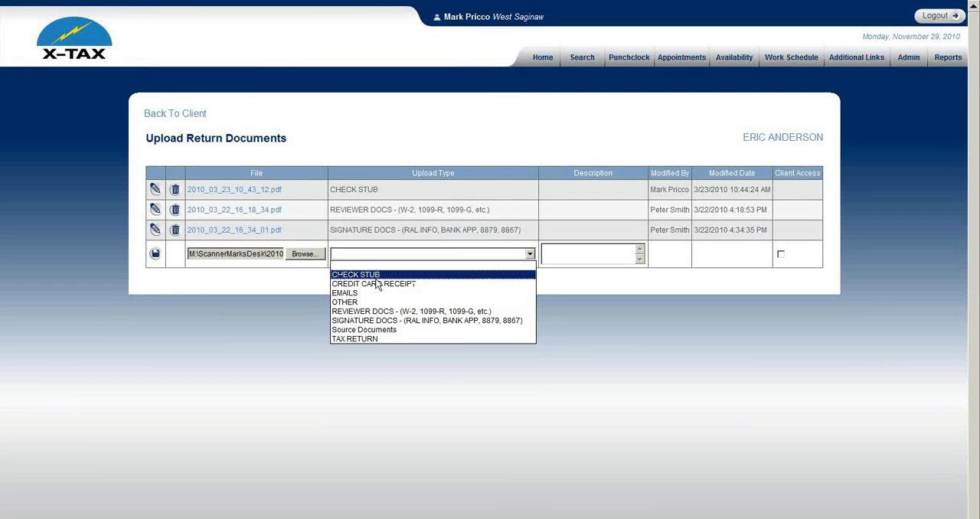
pyautogui.click(381, 312)
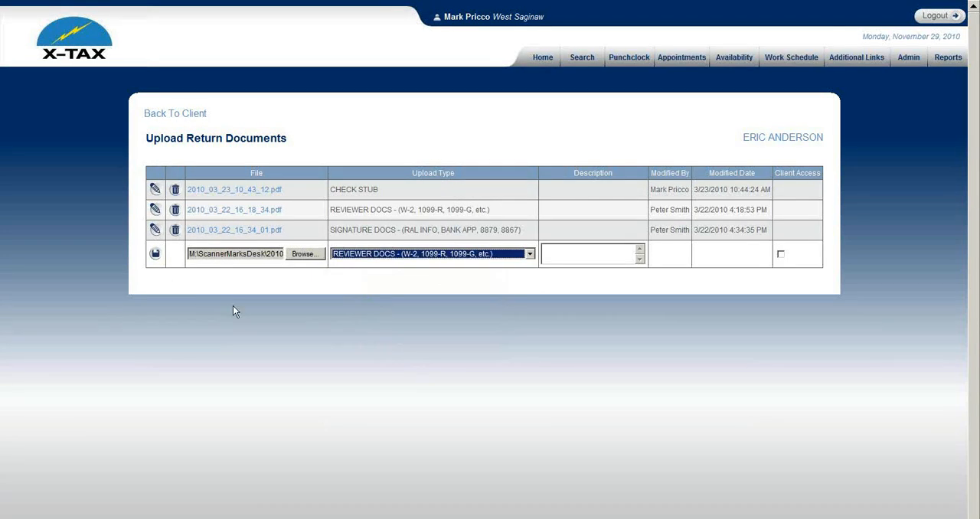
pyautogui.click(156, 254)
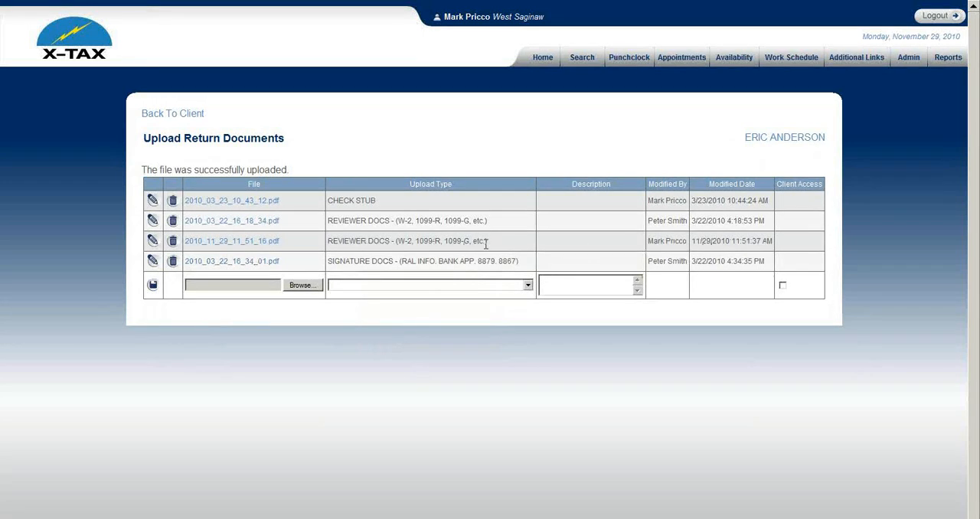
# Step: View the uploaded 2010_11_29_11_51_16.pdf, close it and return to the page for uploading return documents
pyautogui.click(271, 242)
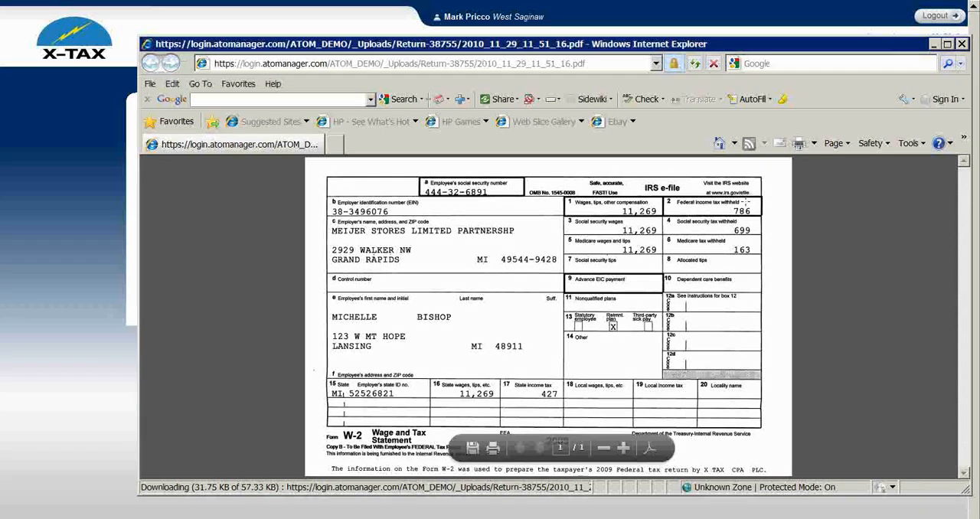
pyautogui.click(963, 45)
pyautogui.click(941, 6)
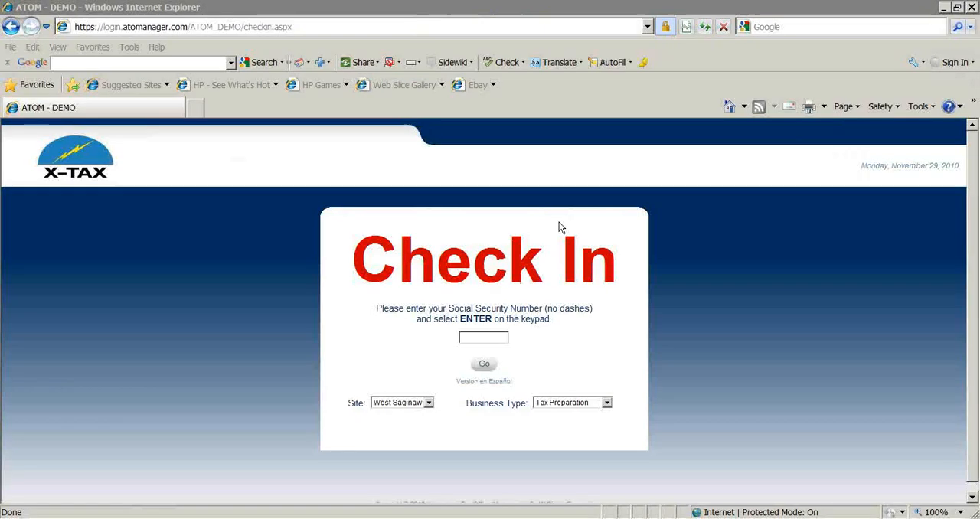
pyautogui.click(60, 518)
pyautogui.click(60, 501)
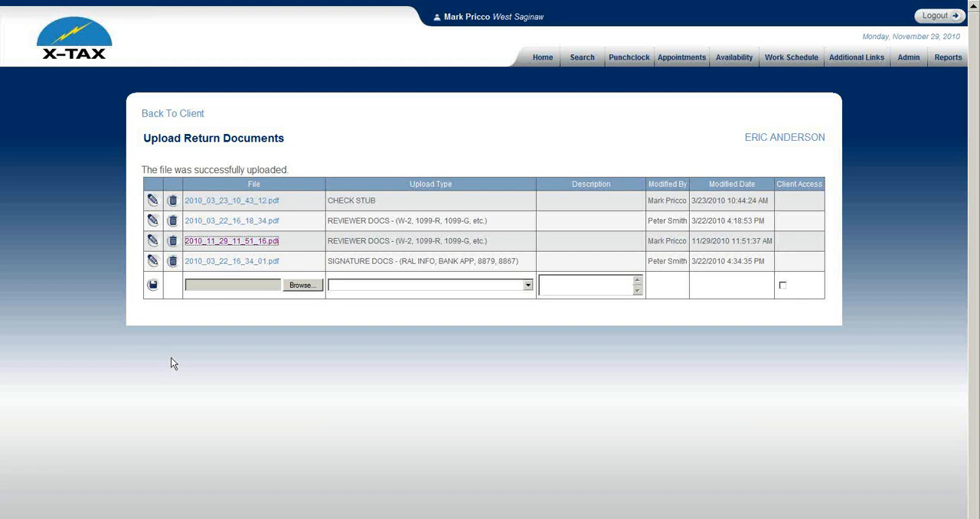
# Step: Go back to the client's record and delete the existing Payment and Fee - Tax Prep transactions
pyautogui.click(182, 120)
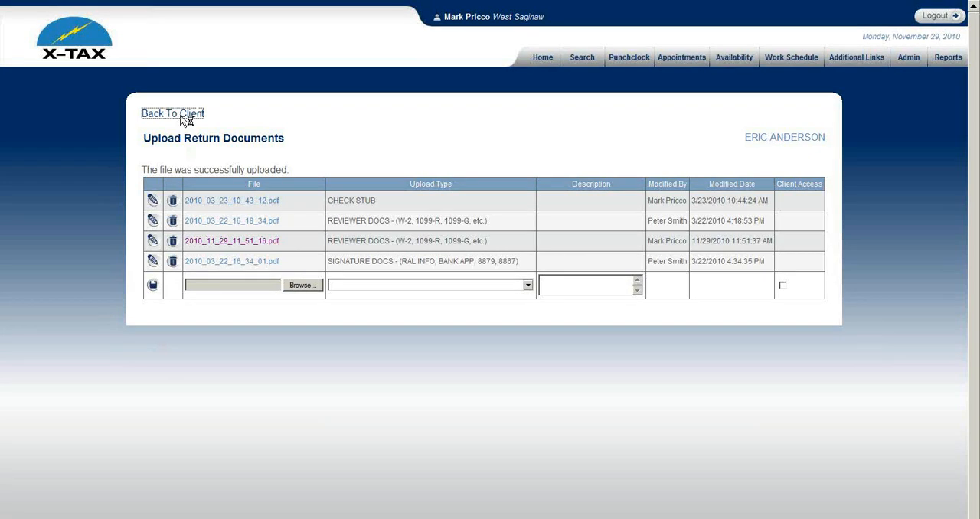
pyautogui.scroll(-3, 230, 255)
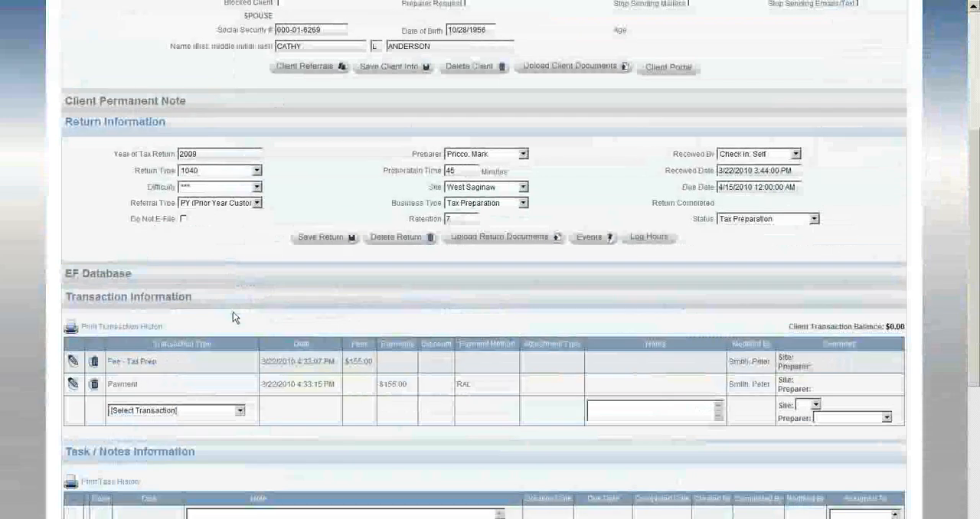
pyautogui.click(93, 383)
pyautogui.click(496, 317)
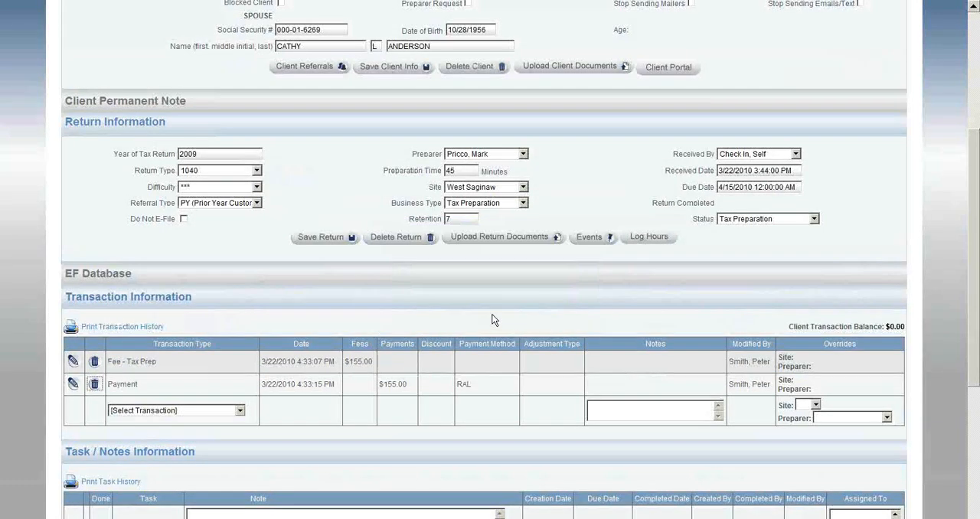
pyautogui.click(93, 361)
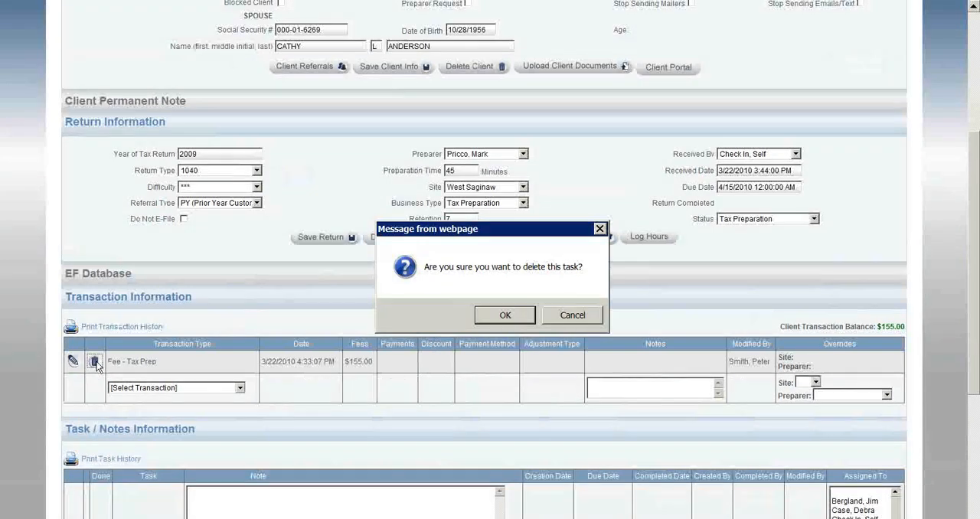
pyautogui.click(494, 317)
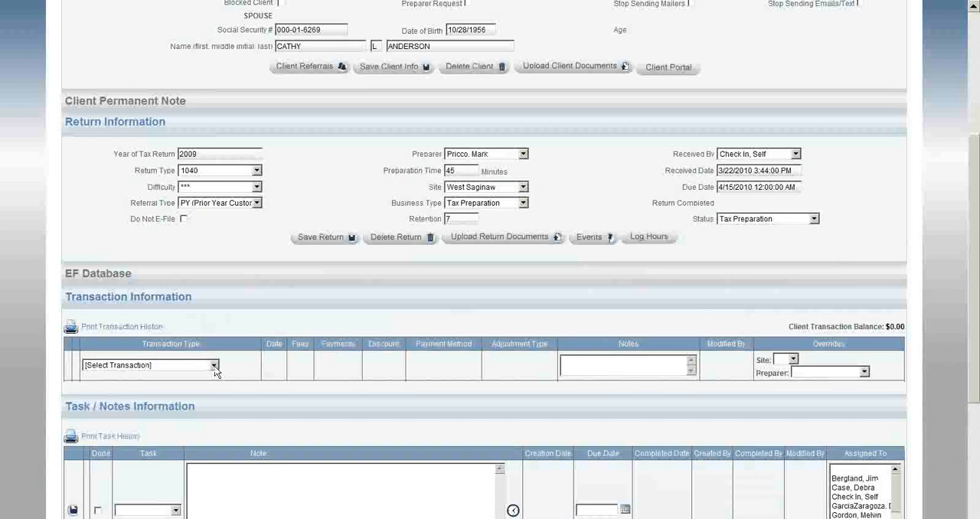
# Step: Add a Fee - Tax Prep transaction of 125 to the client's return
pyautogui.click(215, 366)
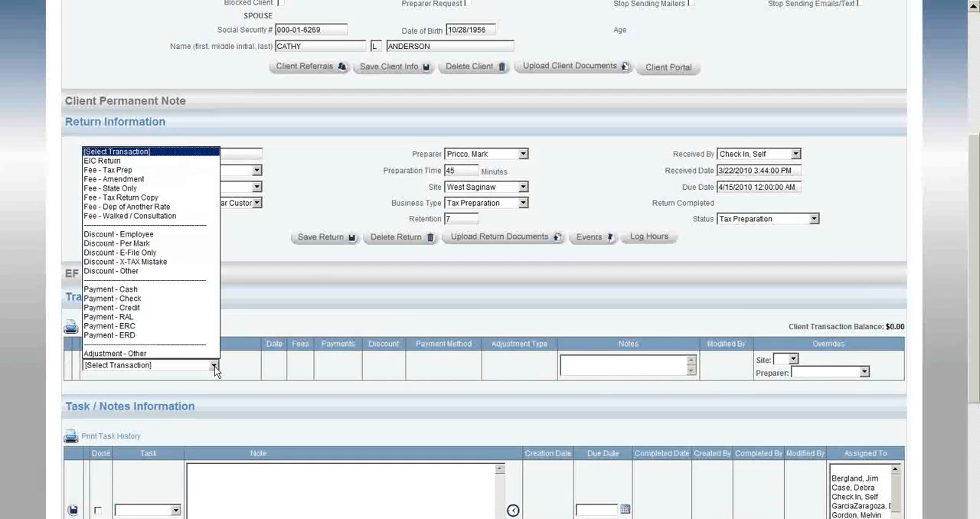
pyautogui.click(169, 172)
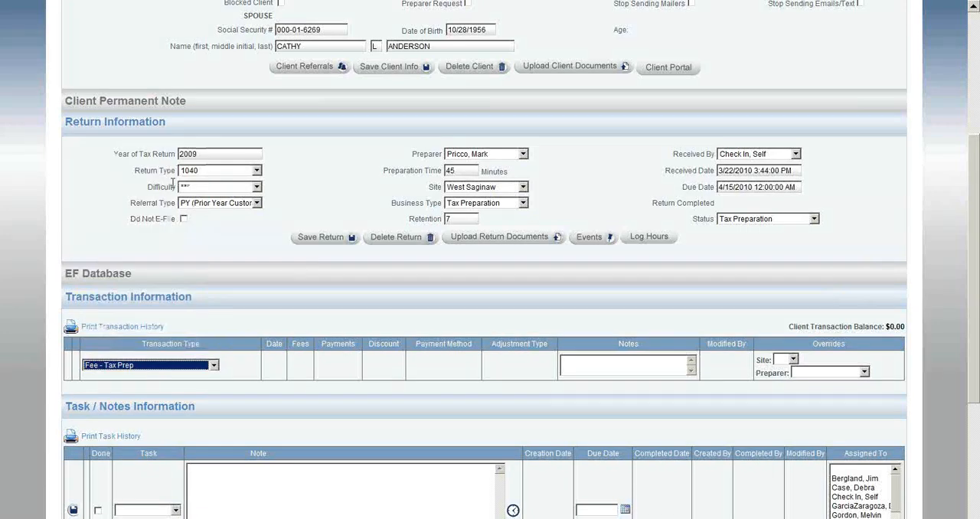
pyautogui.click(305, 364)
pyautogui.write('125')
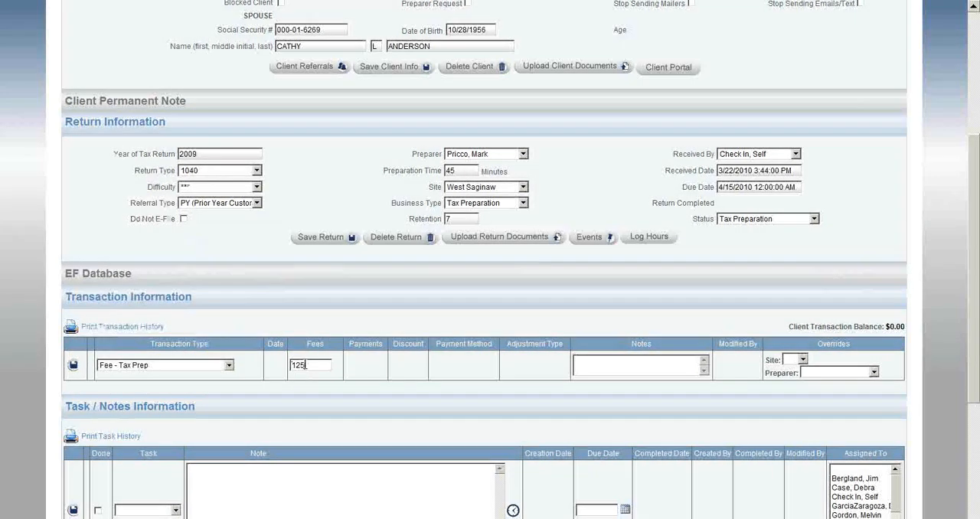
pyautogui.click(74, 364)
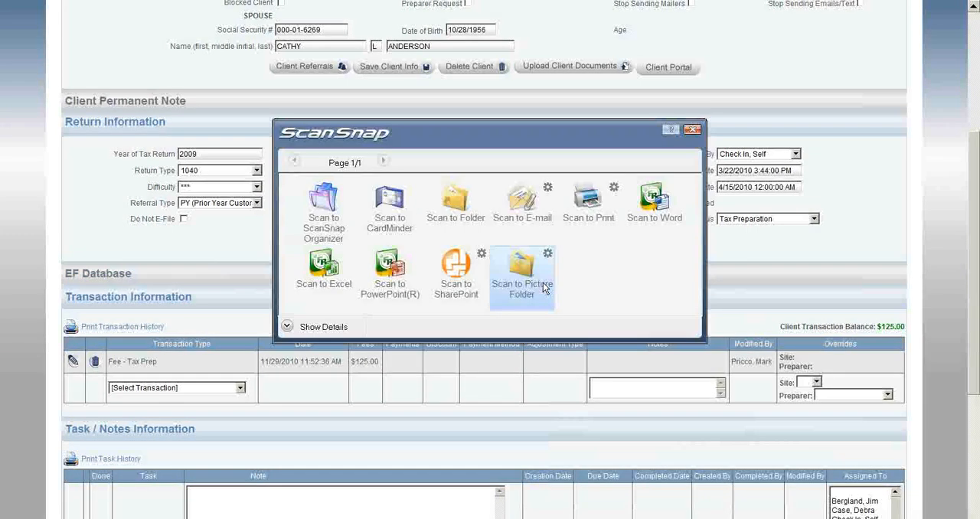
# Step: Save the scanned signature form to the scan folder as PDF 2010_11_29_11_52_57
pyautogui.click(461, 217)
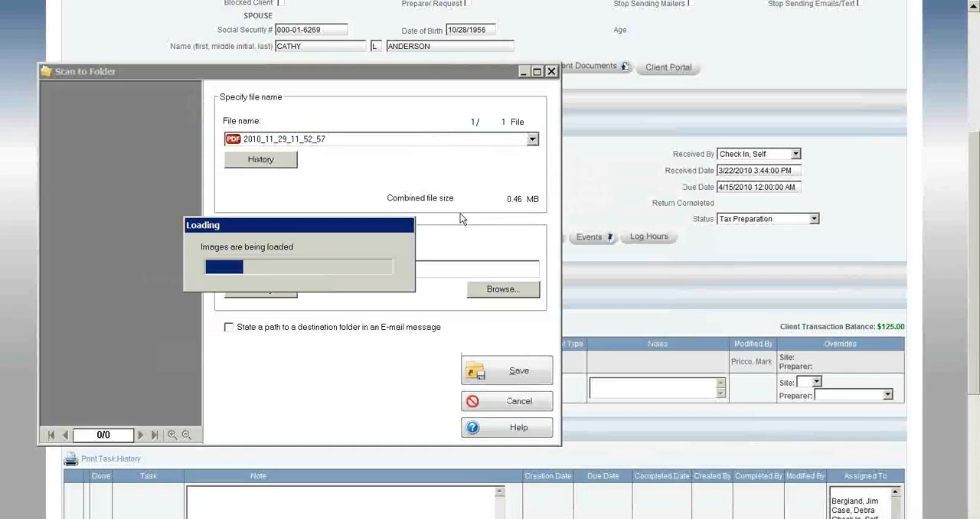
pyautogui.click(511, 369)
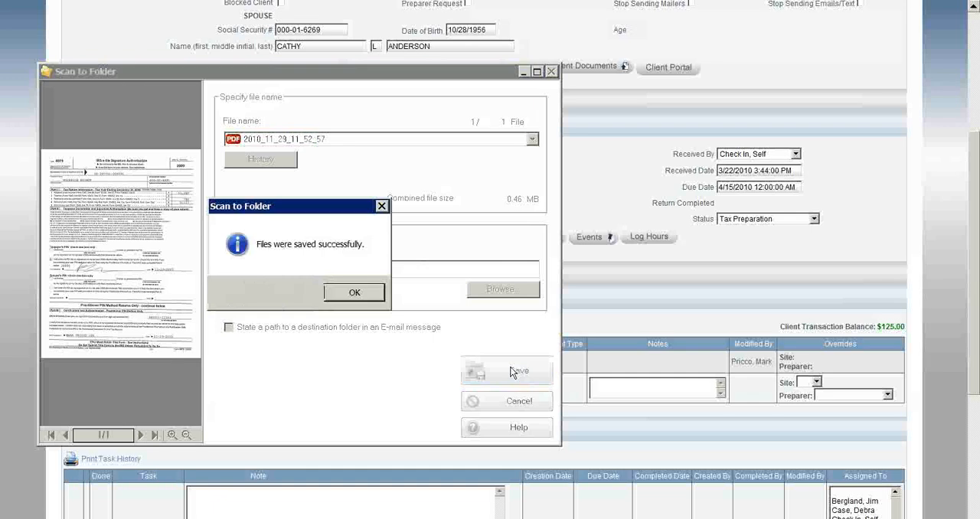
pyautogui.click(355, 292)
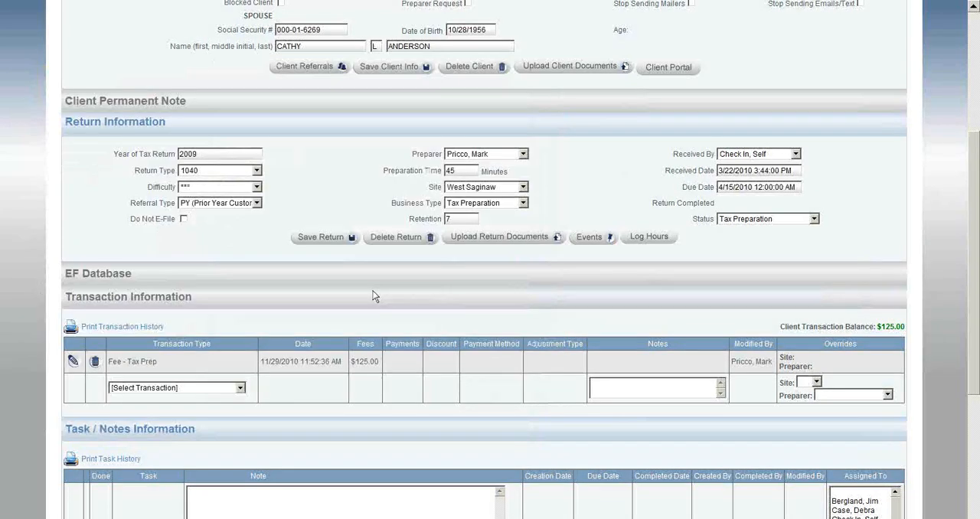
# Step: Upload the scan 2010_11_29_11_52_57 to the return documents as type SIGNATURE DOCS - (RAL INFO, BANK APP, 8879, 8867)
pyautogui.click(526, 241)
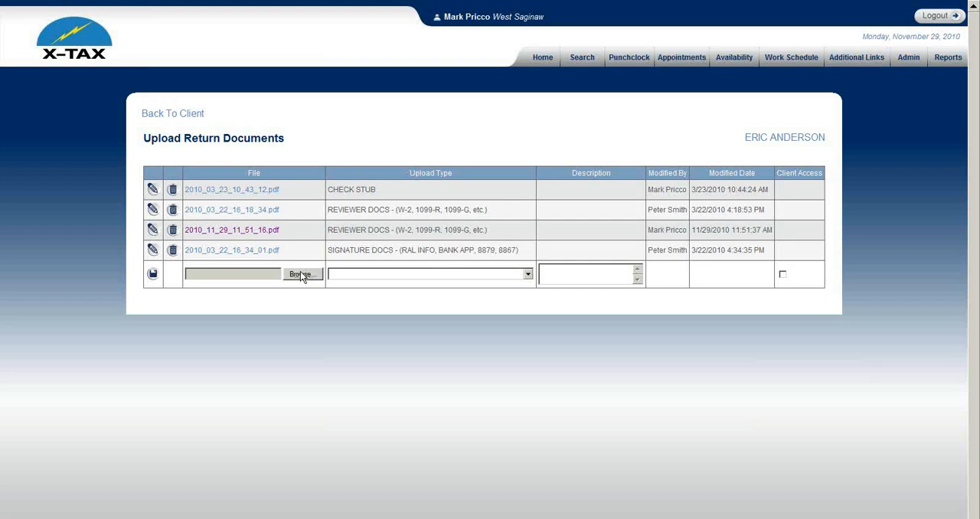
pyautogui.click(302, 274)
pyautogui.doubleClick(225, 181)
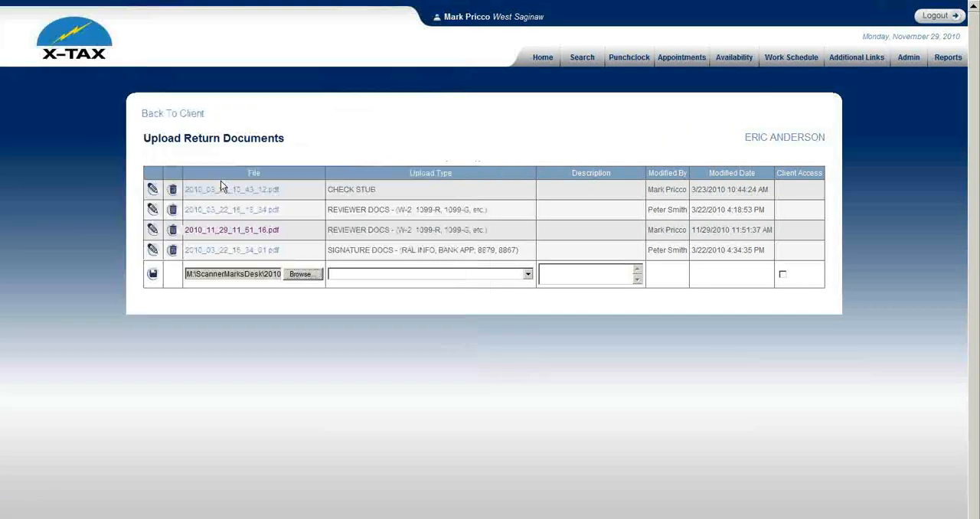
pyautogui.click(371, 280)
pyautogui.click(398, 343)
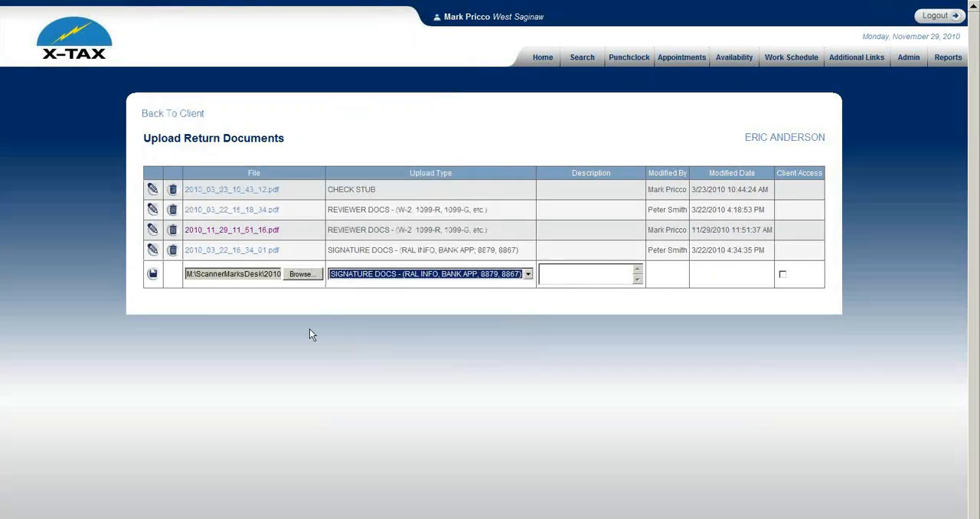
pyautogui.click(153, 274)
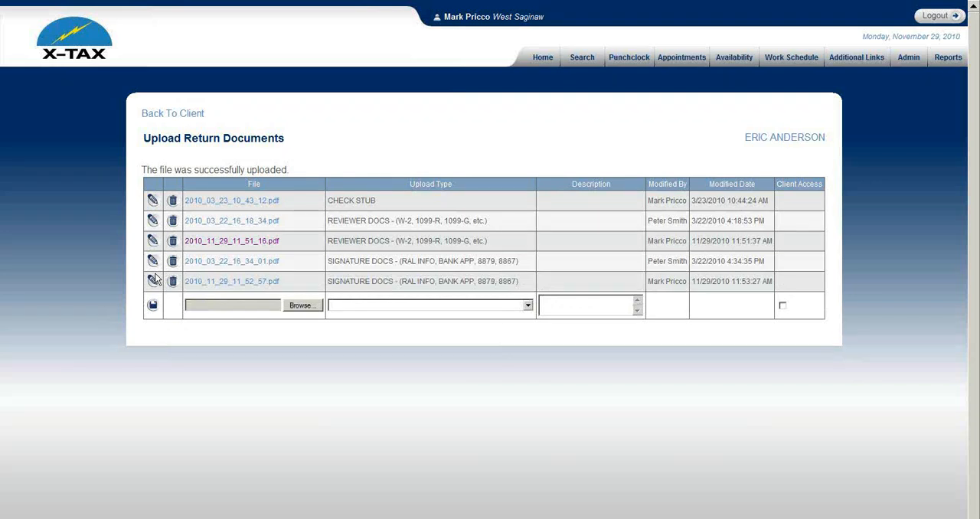
# Step: Go back to the client's record, set the return's status to Cashier and save the return
pyautogui.click(182, 114)
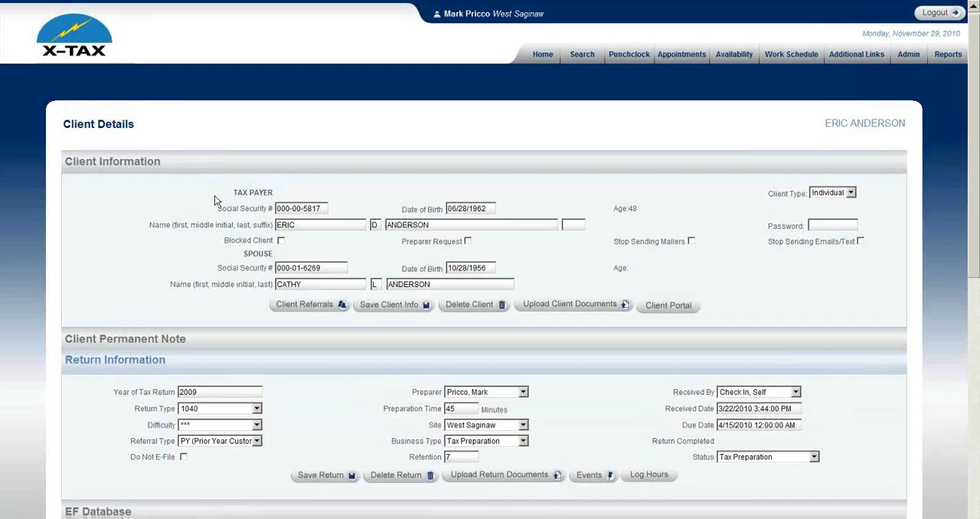
pyautogui.scroll(-4, 214, 195)
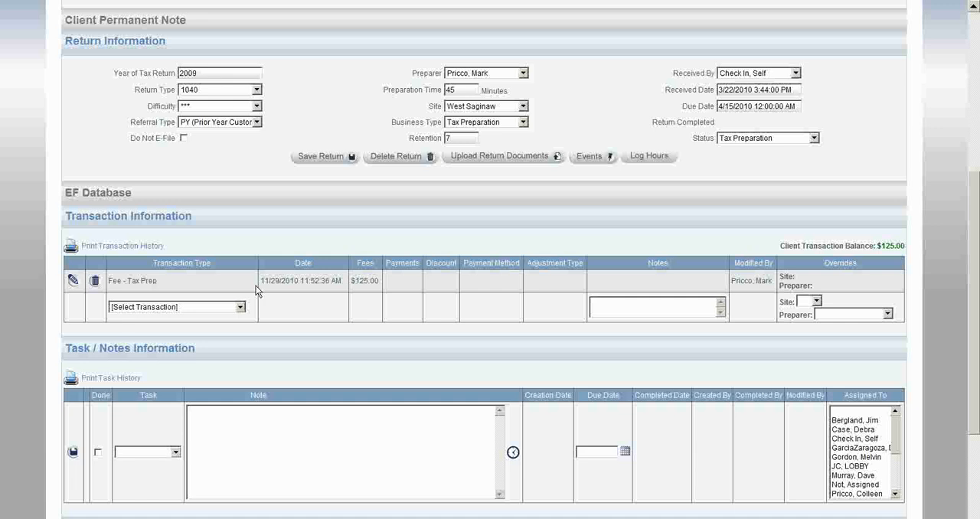
pyautogui.click(769, 138)
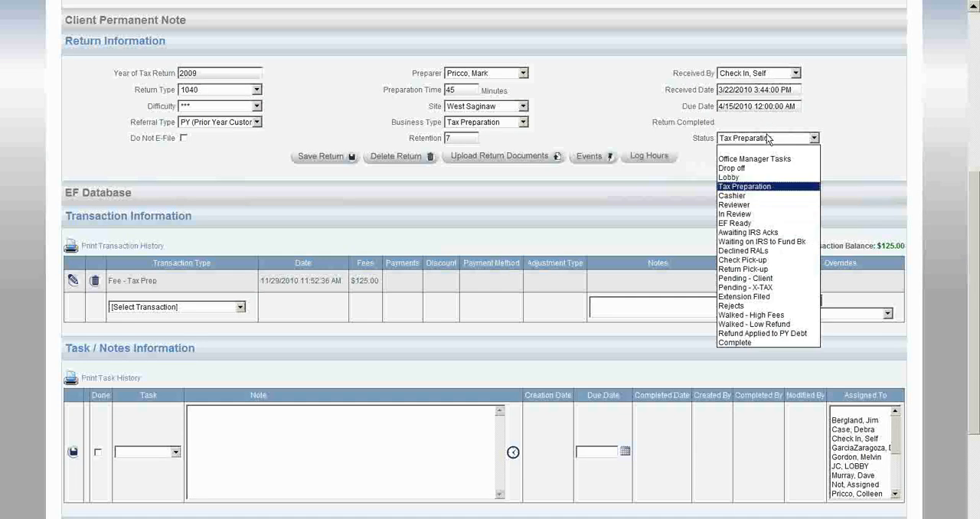
pyautogui.click(763, 196)
pyautogui.click(330, 158)
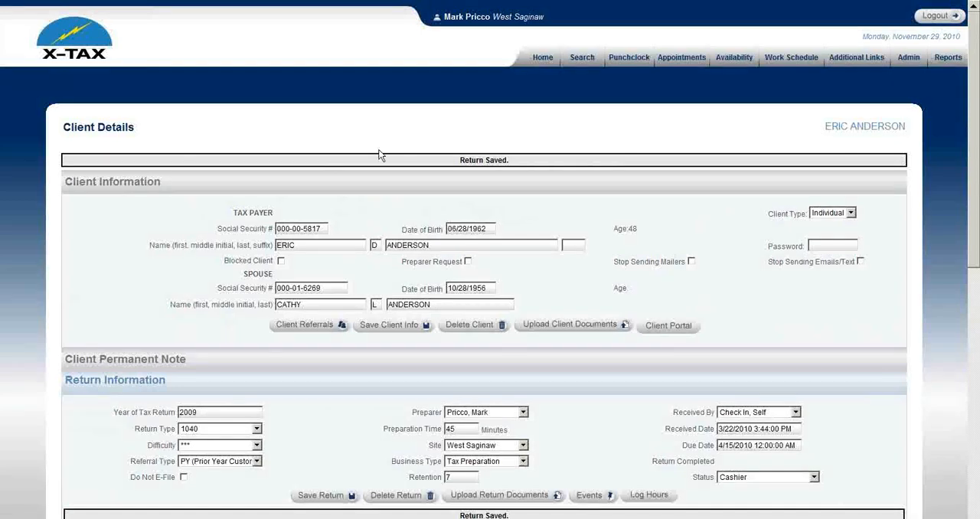
# Step: Open the client's record from the Cashier list of office events
pyautogui.click(540, 61)
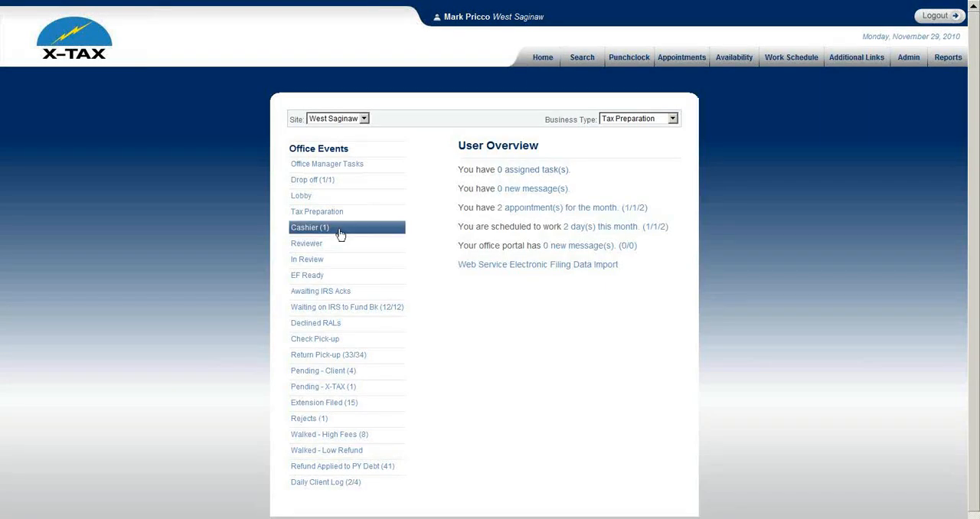
pyautogui.click(340, 231)
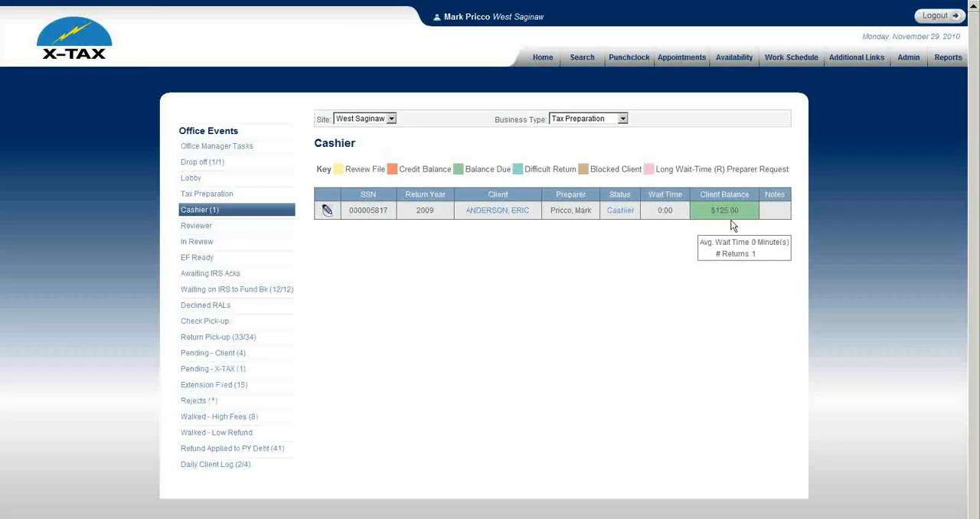
pyautogui.click(516, 214)
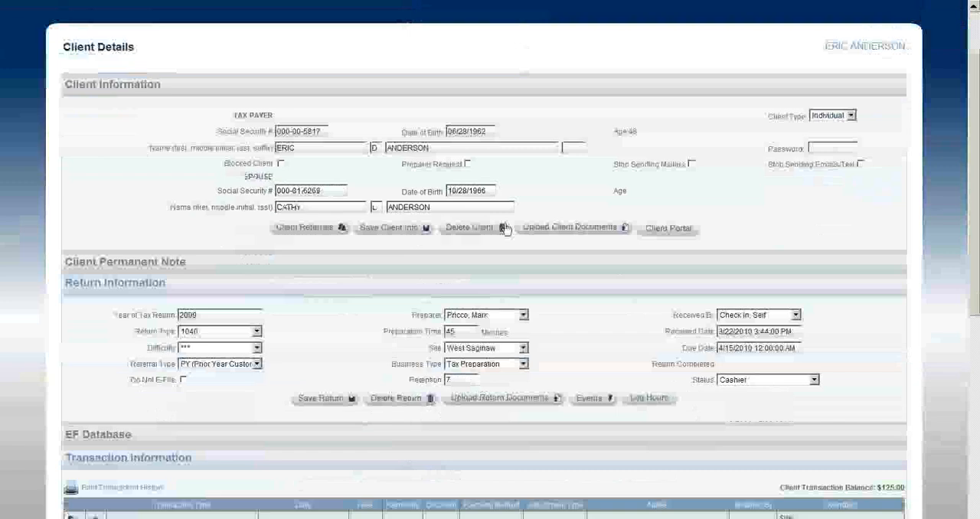
# Step: Add a Payment - Cash transaction of 125 with the payment method Cash payment
pyautogui.scroll(-3, 504, 227)
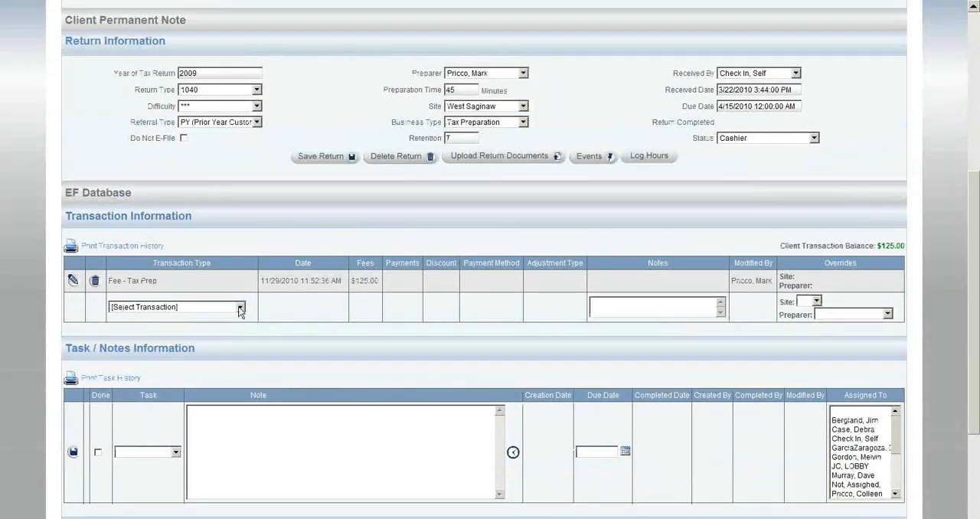
pyautogui.click(234, 308)
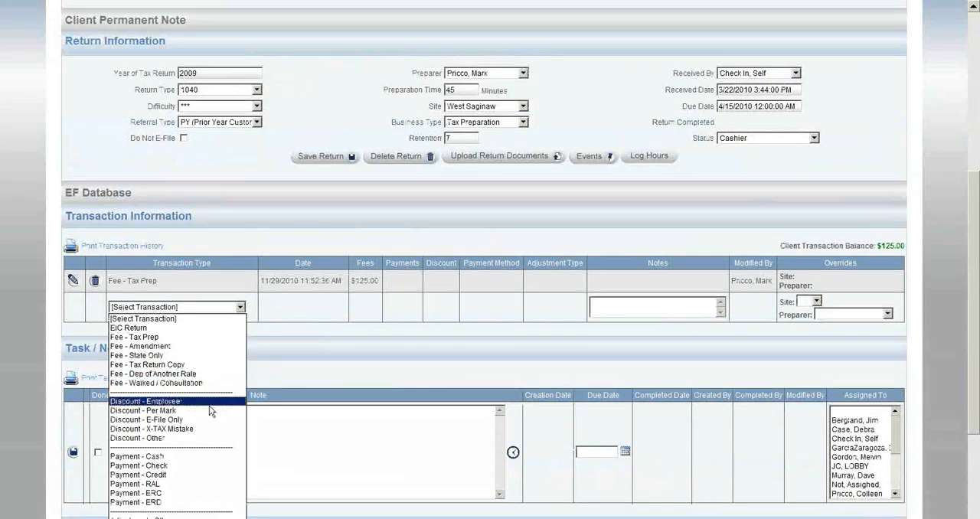
pyautogui.click(197, 455)
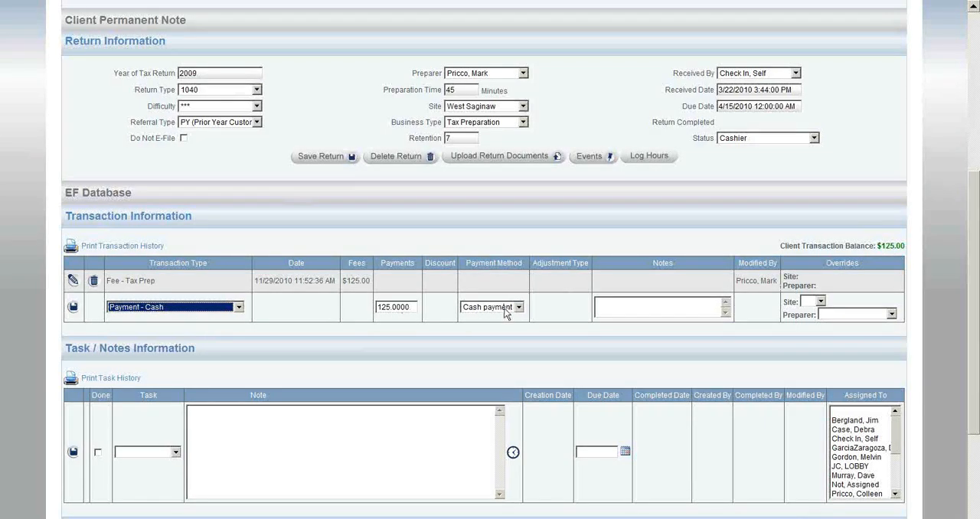
pyautogui.click(72, 308)
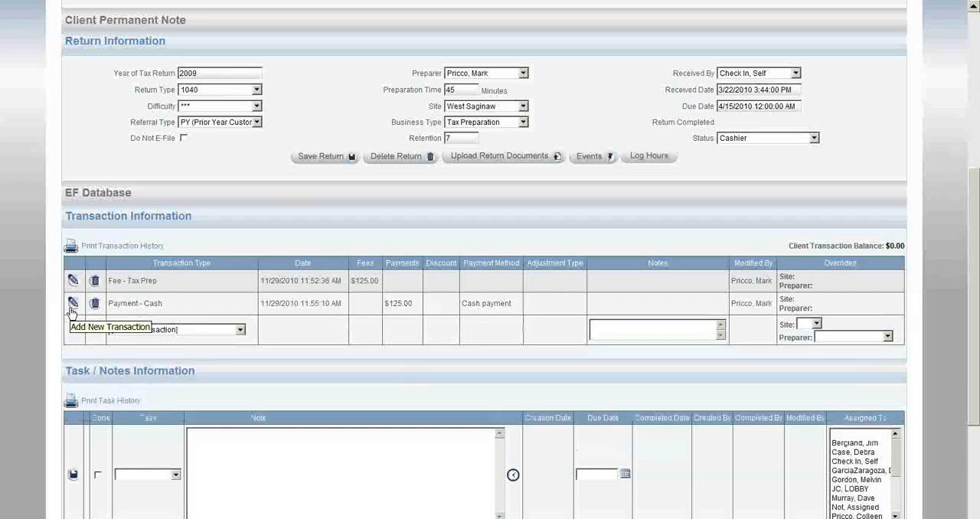
# Step: View the client's printable transaction history report in a maximized window, then close the report
pyautogui.click(113, 248)
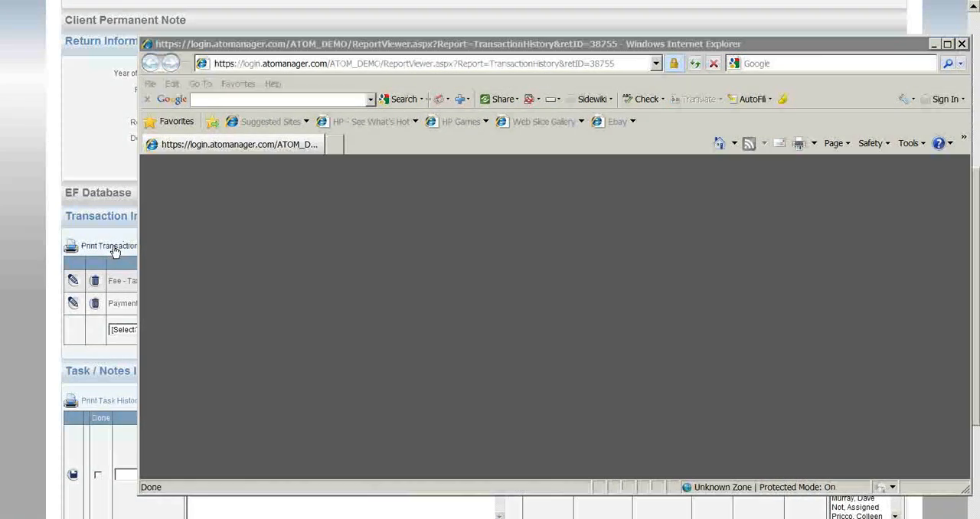
pyautogui.click(947, 43)
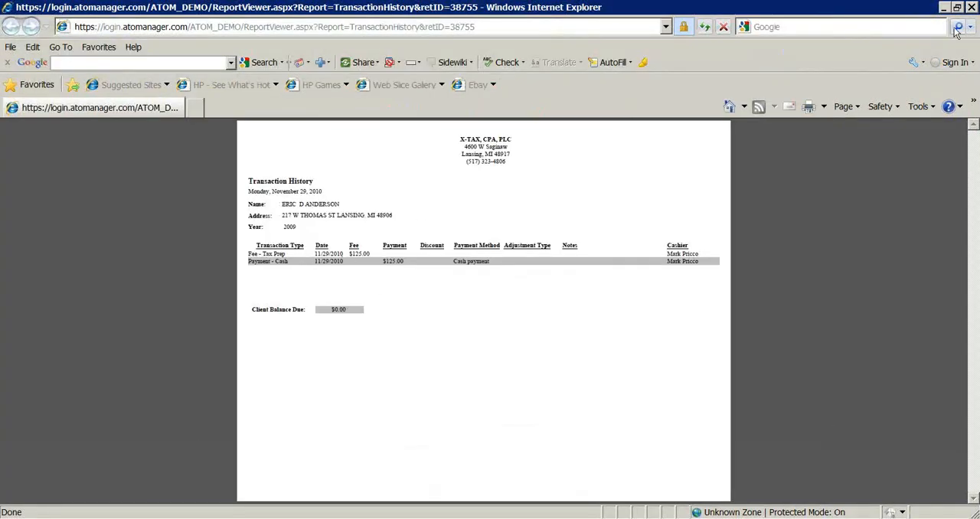
pyautogui.click(970, 7)
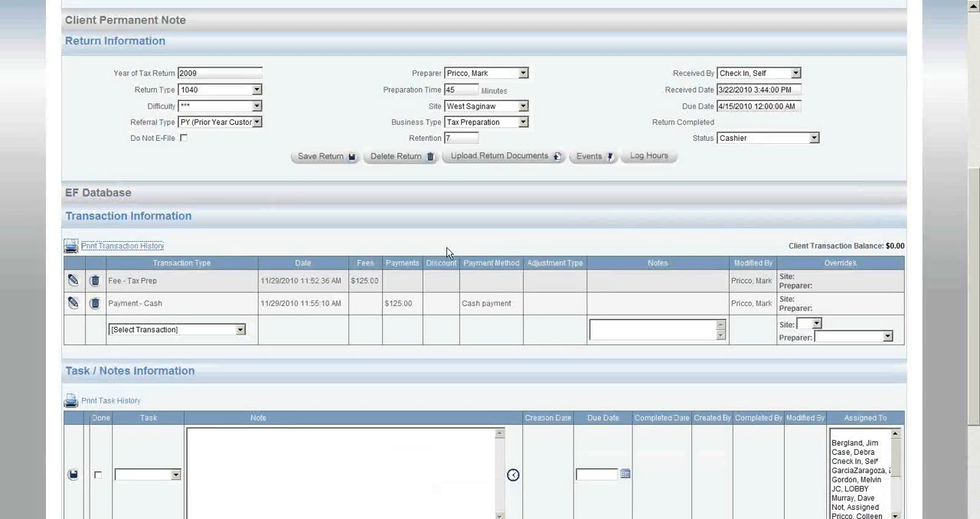
pyautogui.scroll(-2, 278, 414)
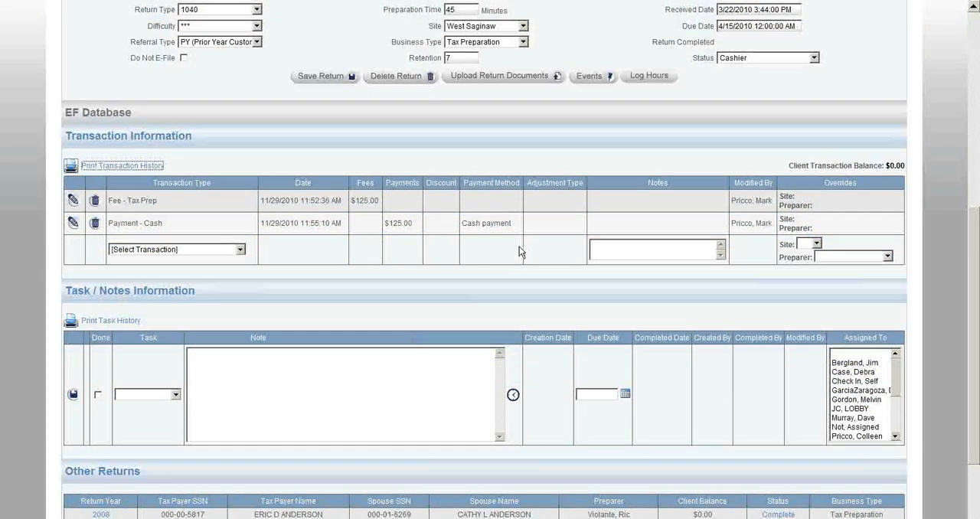
# Step: Set the return's status to Reviewer and save the return
pyautogui.scroll(2, 518, 252)
pyautogui.click(754, 136)
pyautogui.click(756, 204)
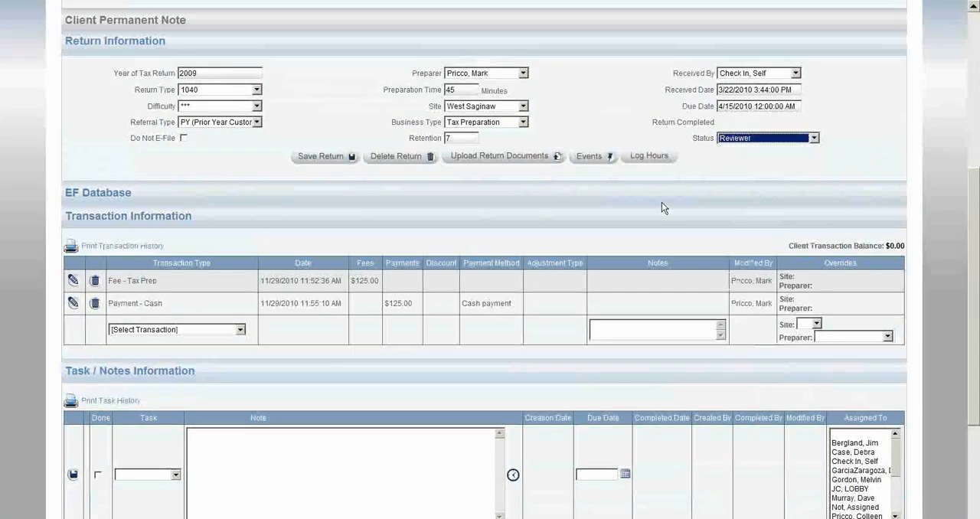
pyautogui.click(334, 159)
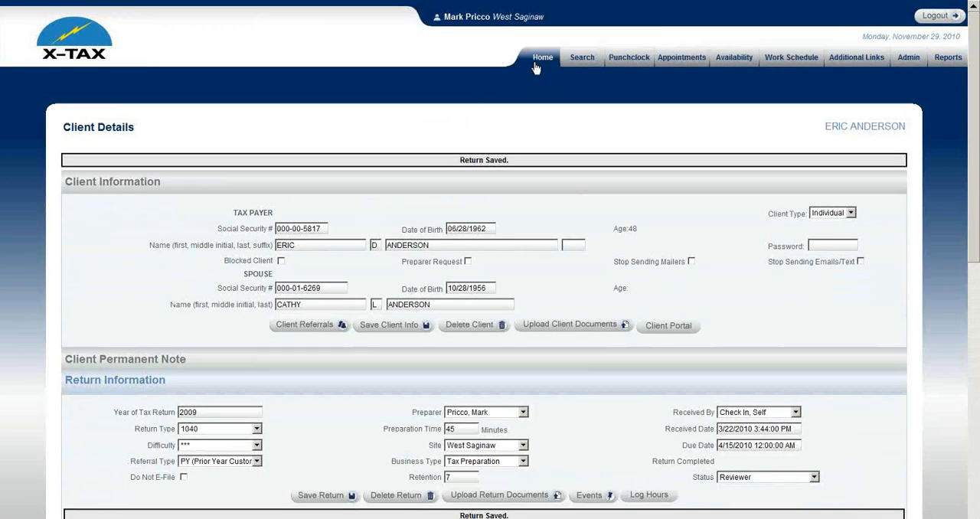
# Step: Open the client's record from the Reviewer list of office events
pyautogui.click(535, 68)
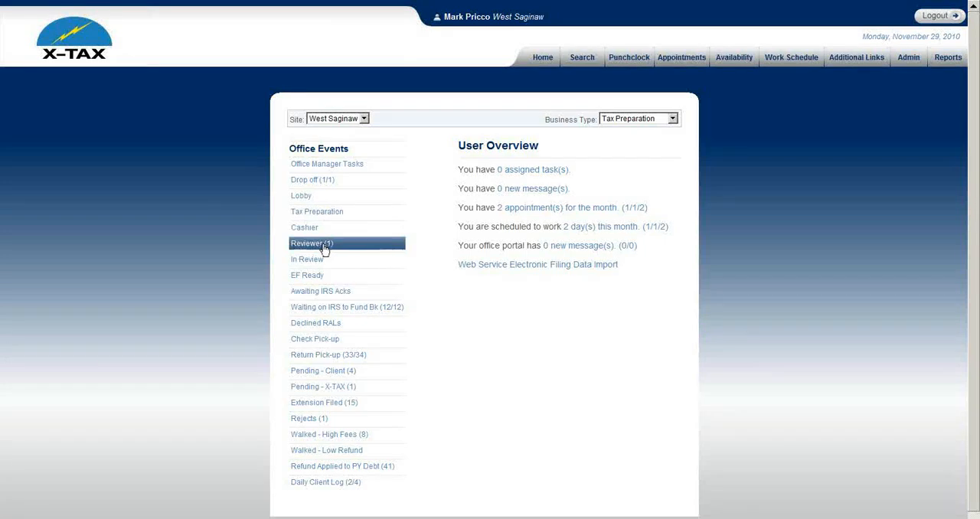
pyautogui.click(324, 250)
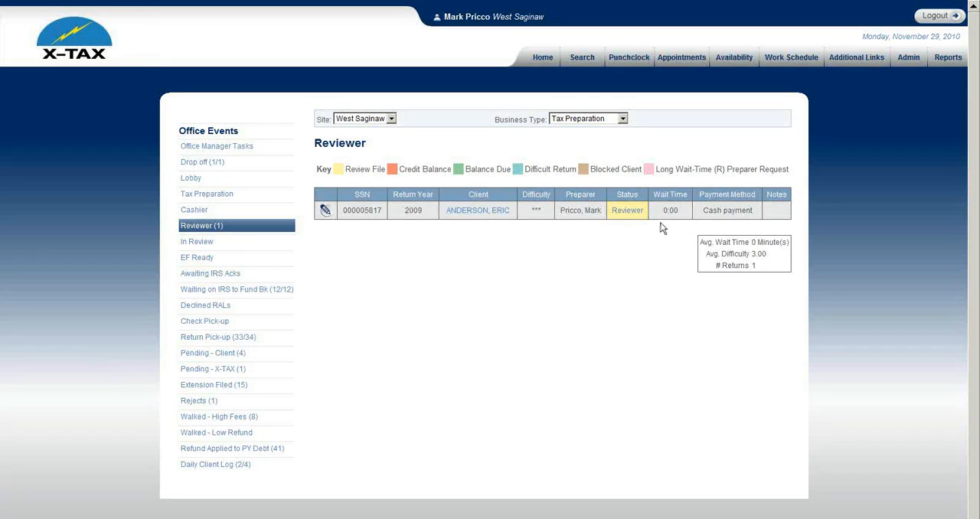
pyautogui.click(482, 213)
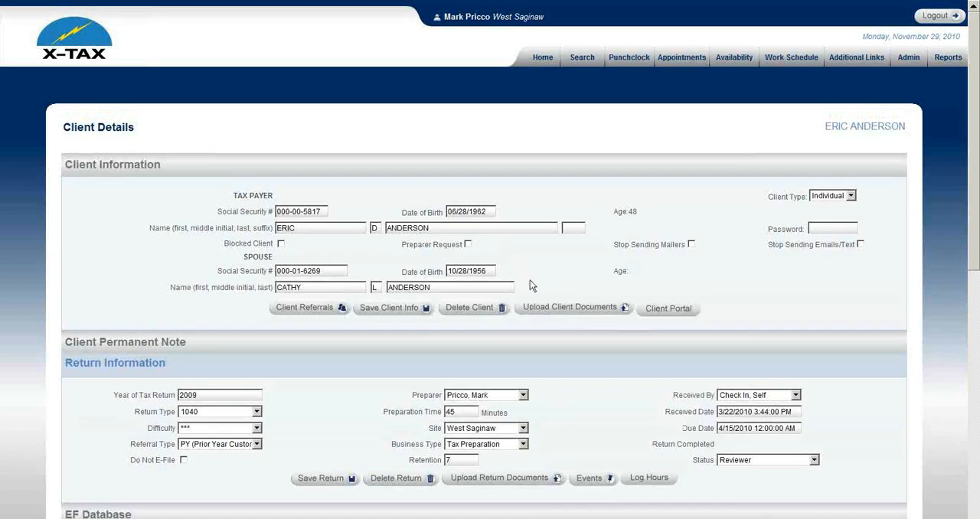
# Step: Set the return's status to In Review and save the return
pyautogui.scroll(-3, 532, 286)
pyautogui.click(766, 299)
pyautogui.click(740, 375)
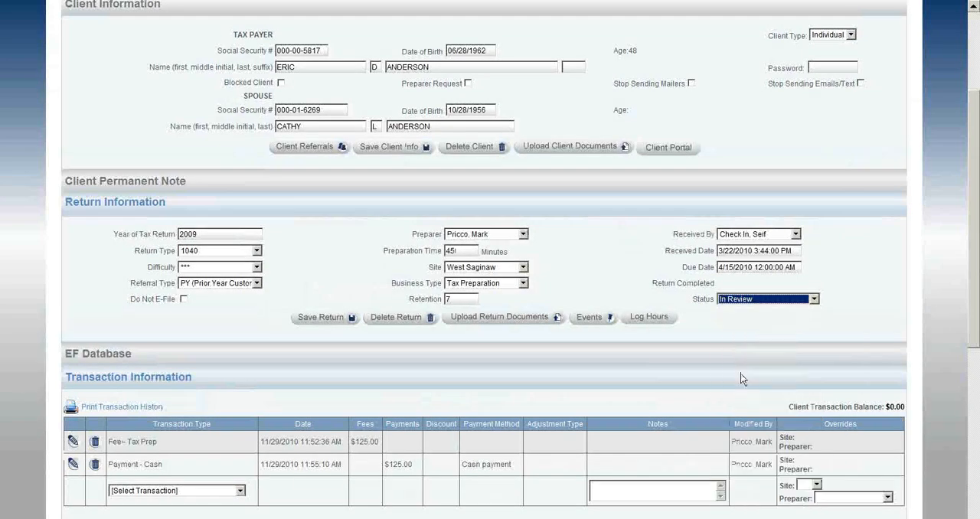
pyautogui.click(320, 318)
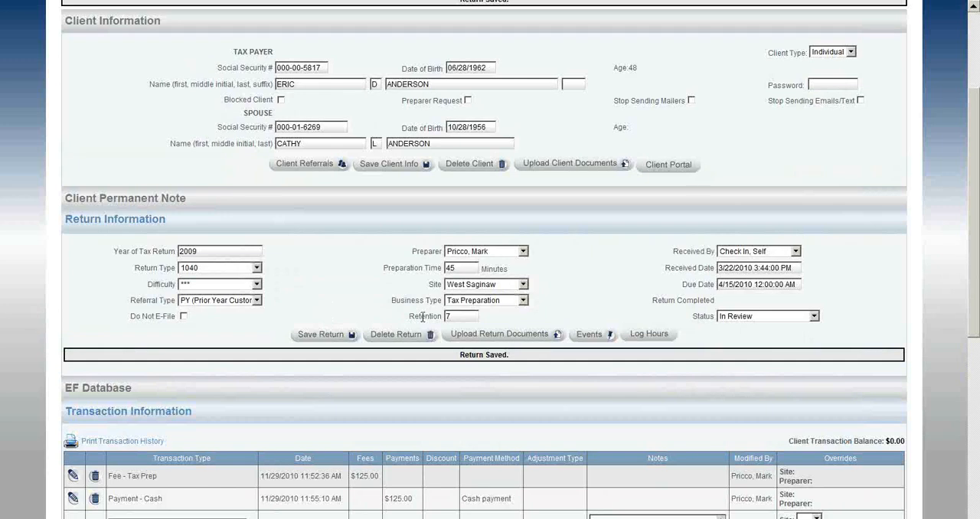
# Step: Open the client's record from the In Review list of office events
pyautogui.scroll(3, 536, 230)
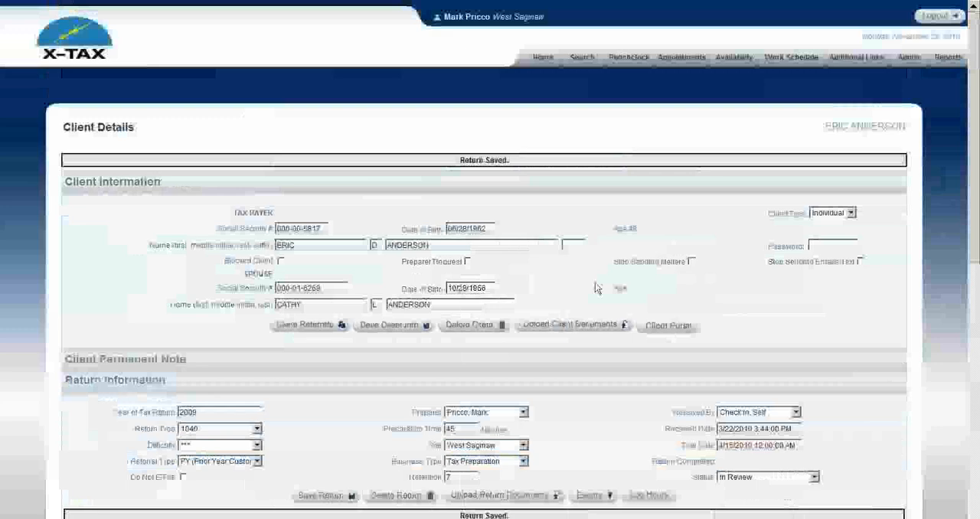
pyautogui.click(543, 57)
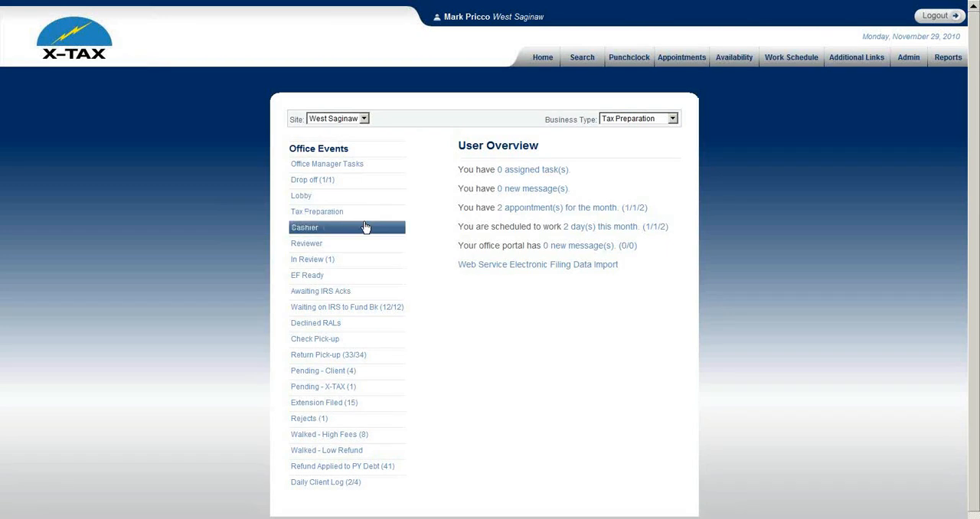
pyautogui.click(339, 261)
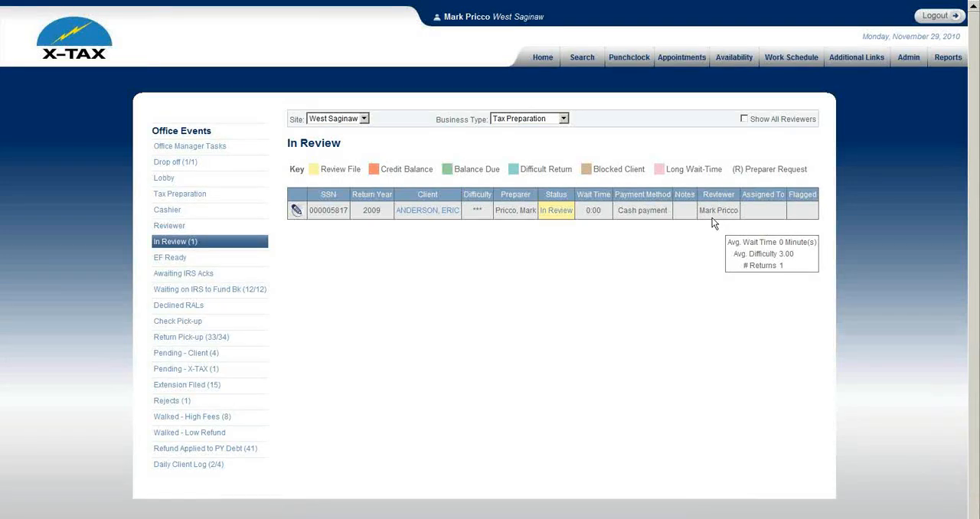
pyautogui.click(439, 213)
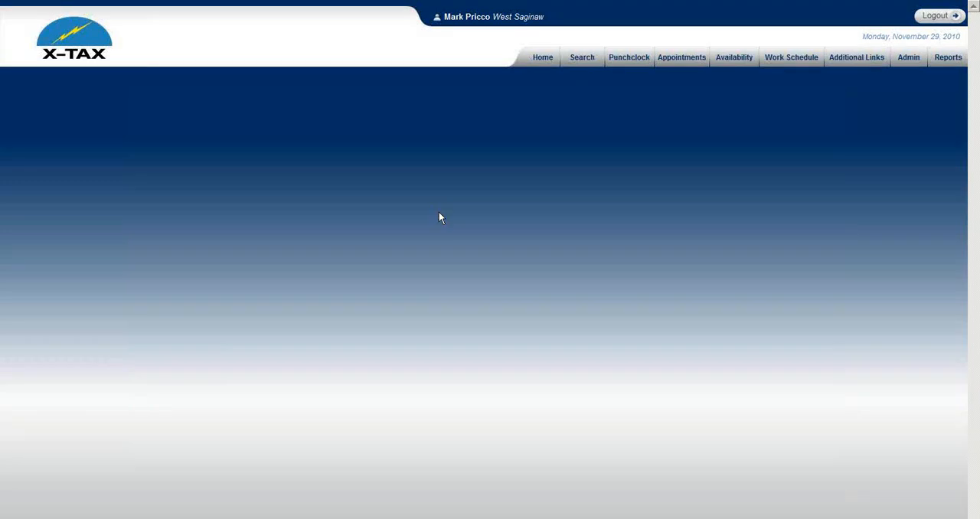
# Step: Open the return's uploaded documents, view the reviewer document 2010_11_29_11_51_16.pdf and close it
pyautogui.scroll(-2, 475, 306)
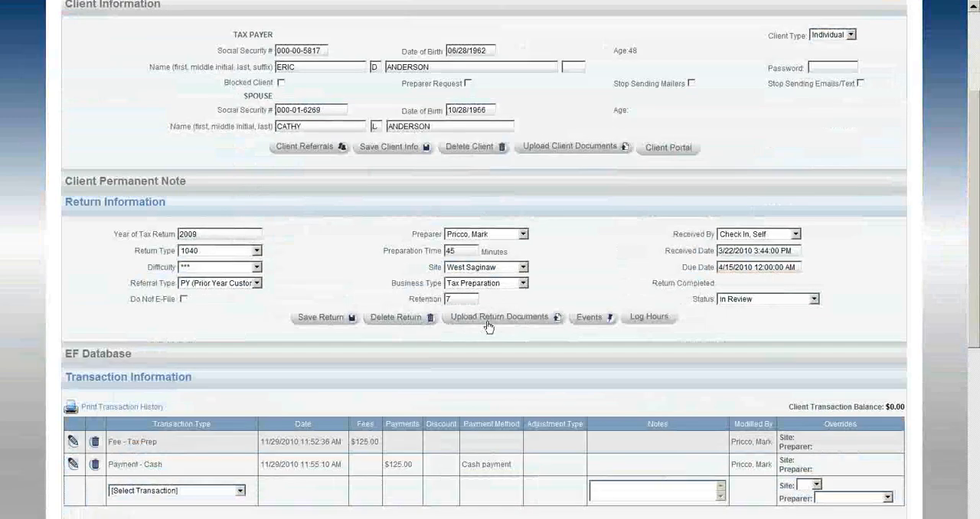
pyautogui.click(488, 320)
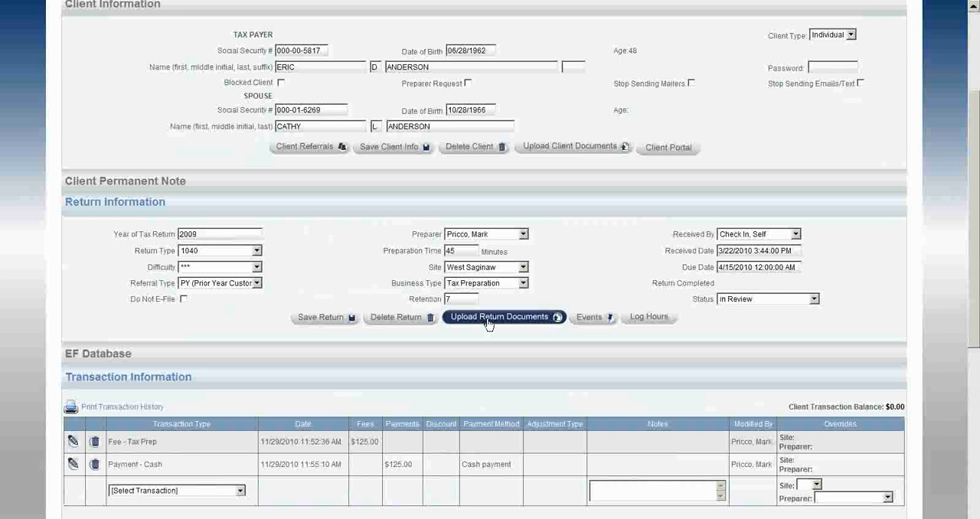
pyautogui.click(488, 320)
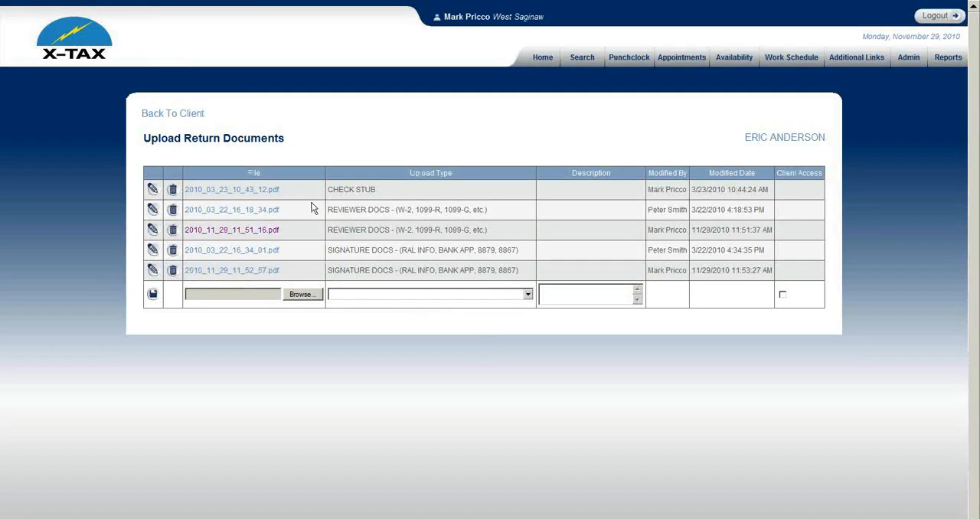
pyautogui.click(250, 232)
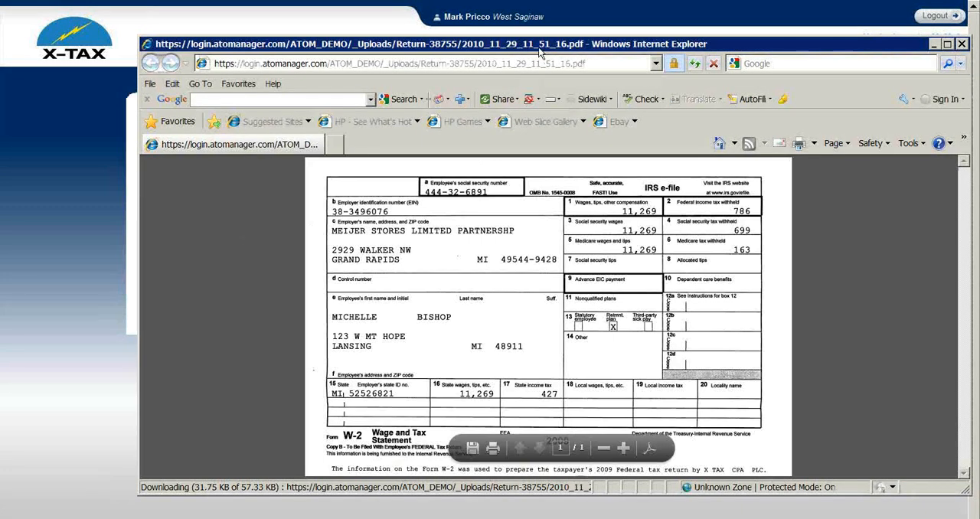
pyautogui.moveTo(537, 50); pyautogui.dragTo(472, 52)
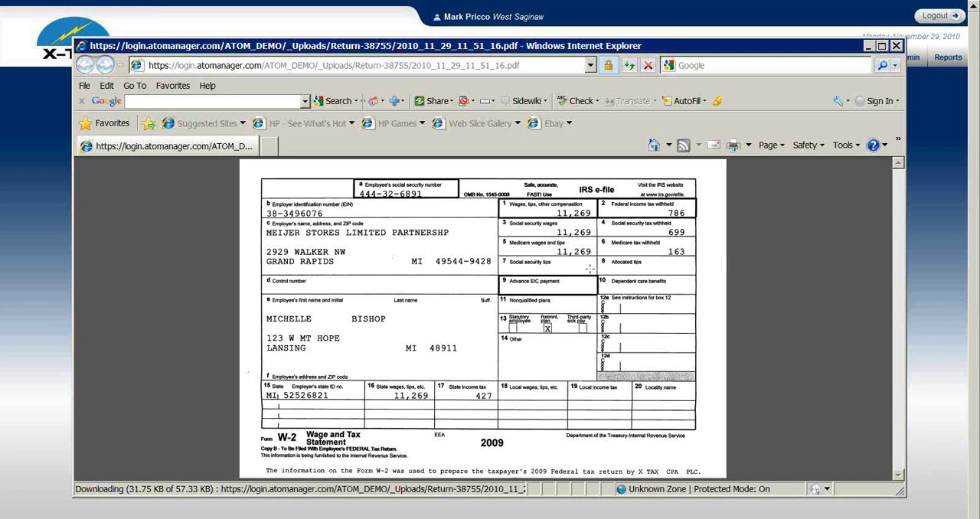
pyautogui.click(896, 47)
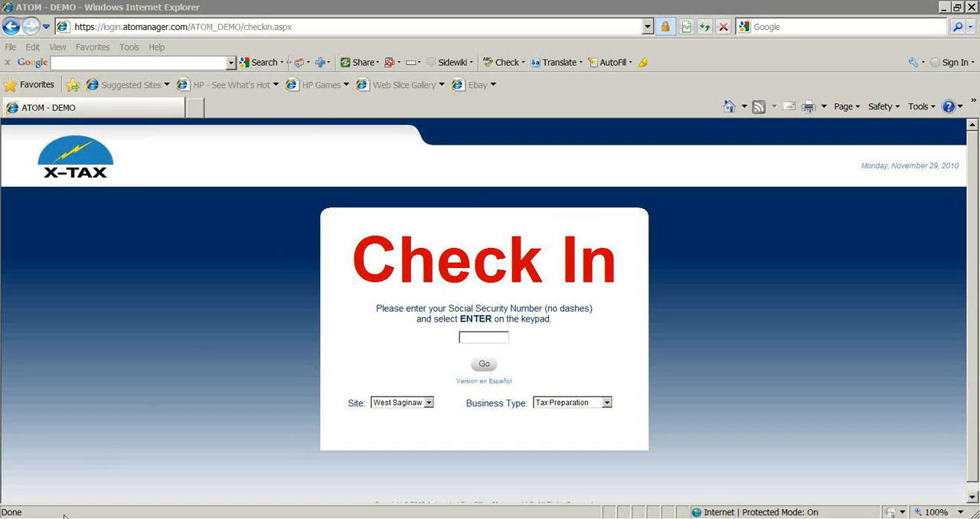
# Step: Switch back to the return documents window, check the signature document 2010_11_29_11_52_57.pdf down to the signature and close it
pyautogui.moveTo(68, 516)
pyautogui.click(70, 479)
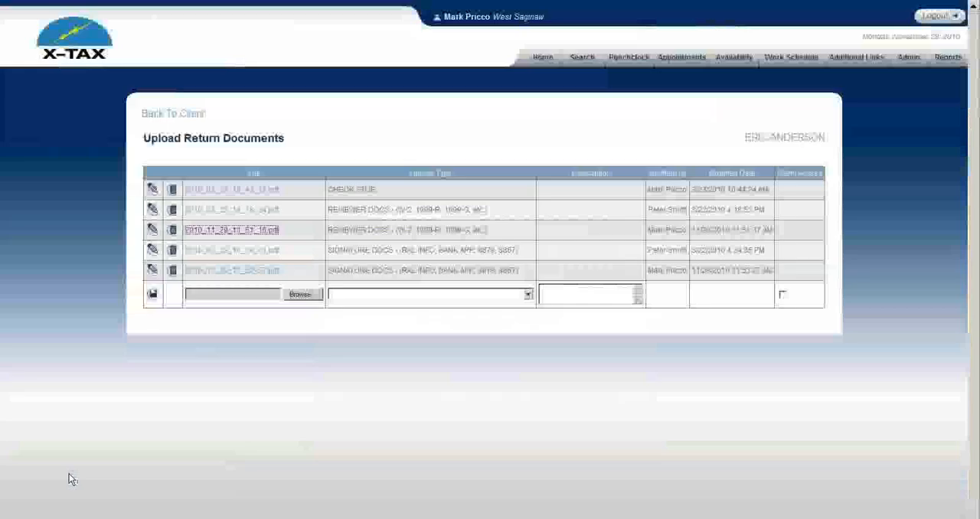
pyautogui.click(242, 273)
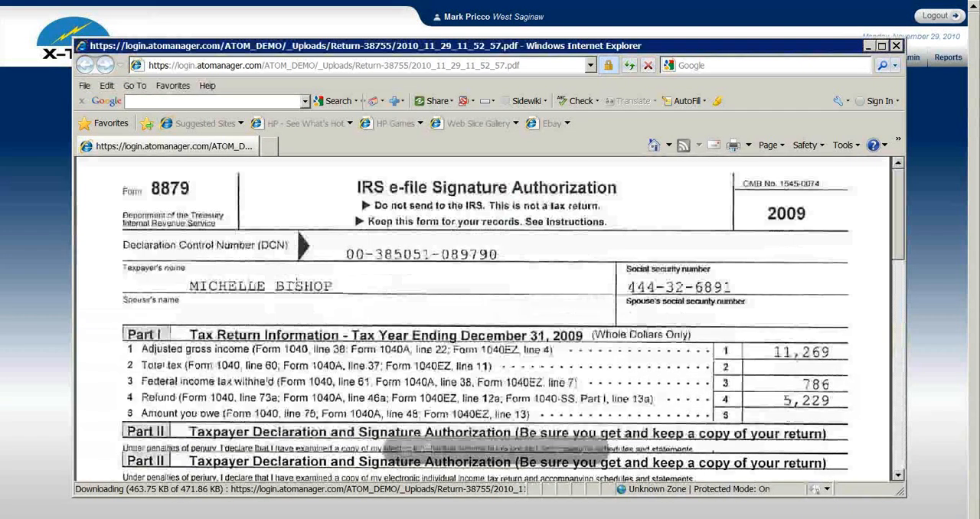
pyautogui.scroll(-10, 296, 282)
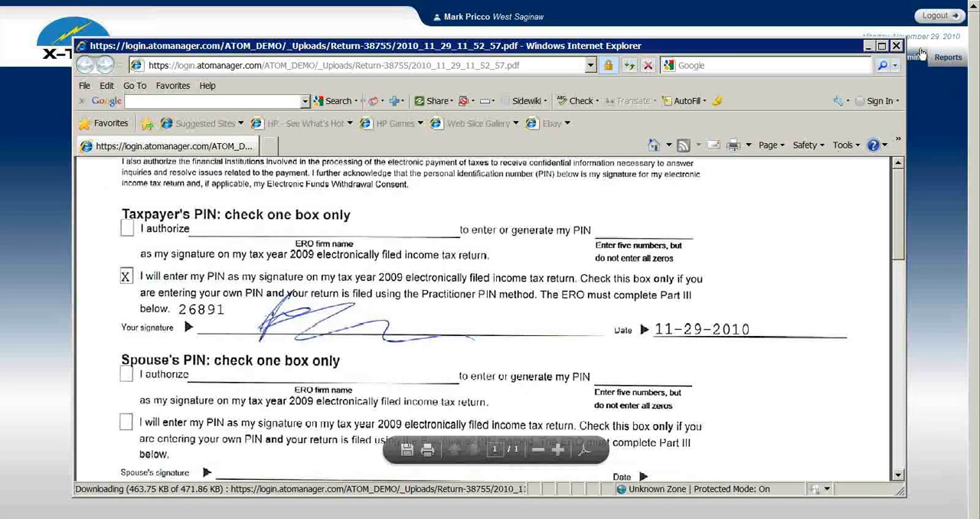
pyautogui.click(896, 45)
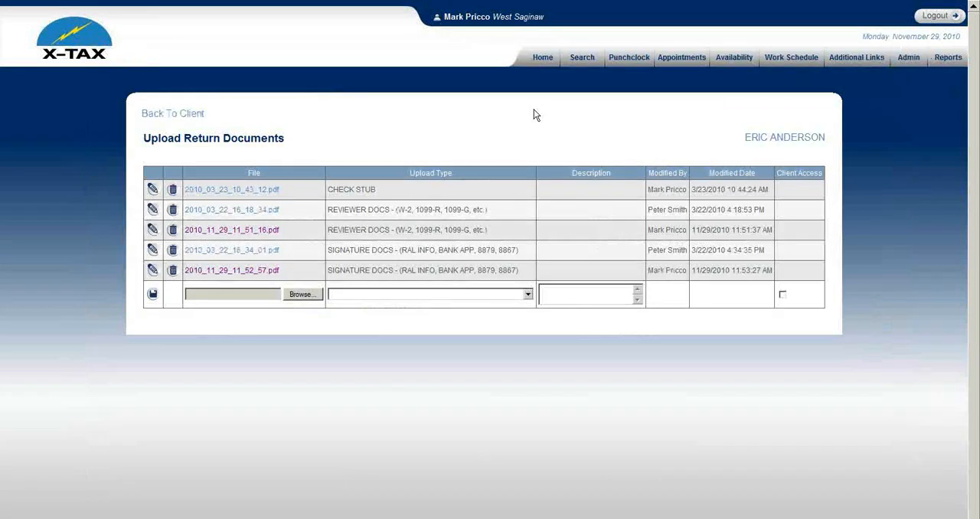
# Step: Go back to the client's record, set the return's status to EF Ready and save the return
pyautogui.click(193, 115)
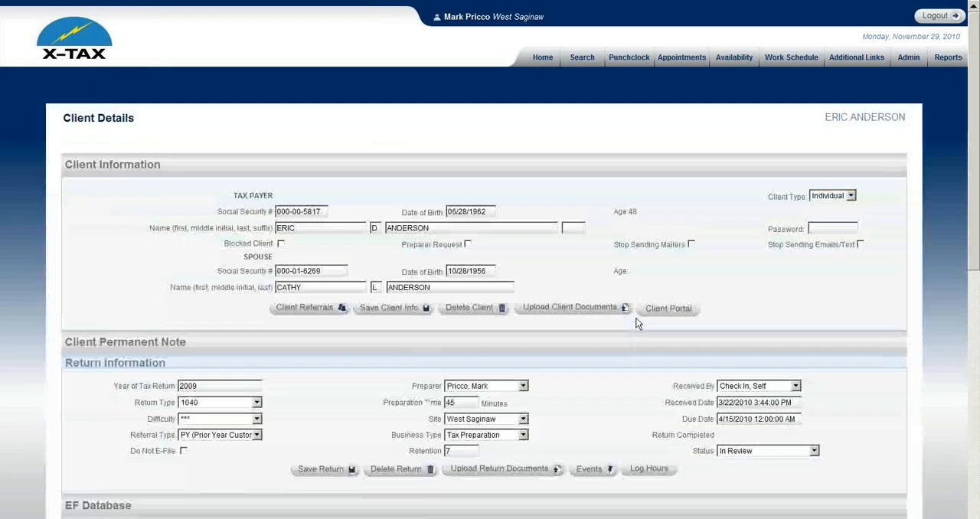
pyautogui.scroll(-1, 689, 306)
pyautogui.click(765, 299)
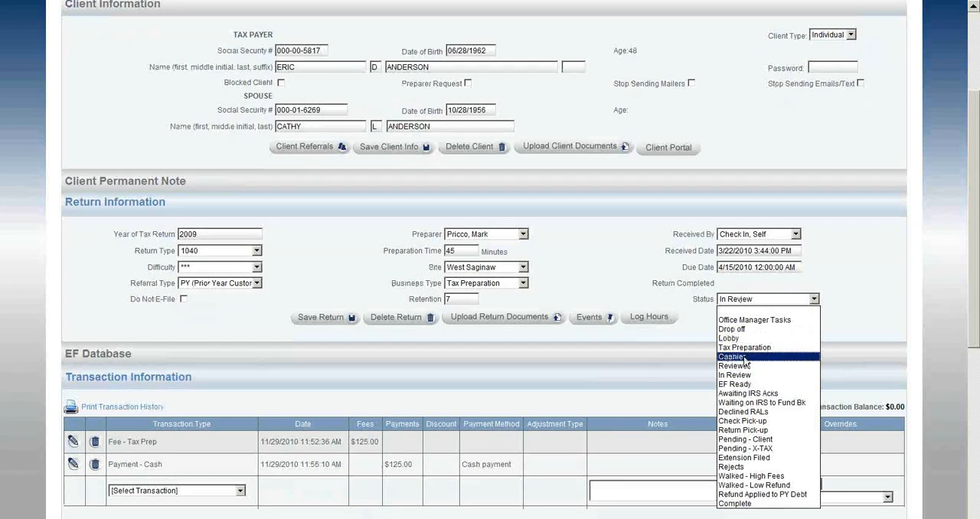
pyautogui.click(733, 383)
pyautogui.click(345, 319)
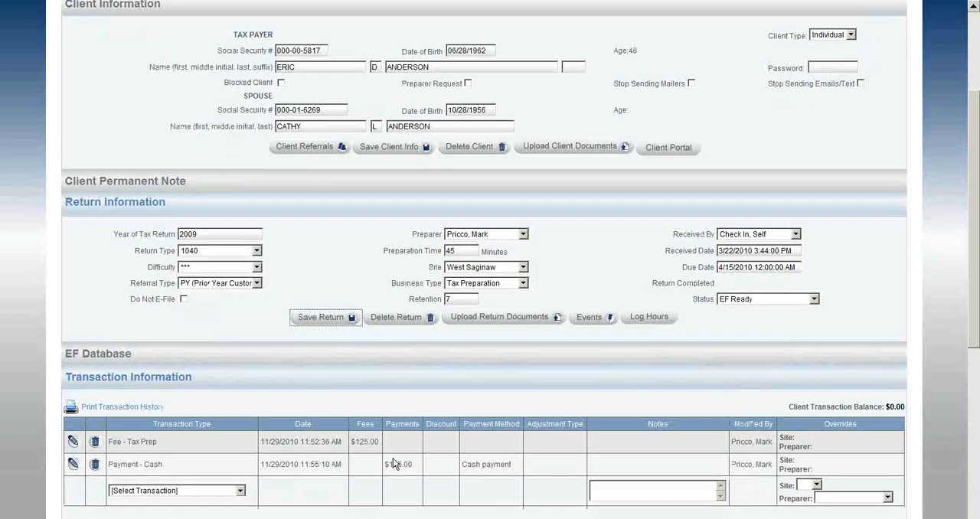
# Step: Open the client's record from the EF Ready list of office events
pyautogui.scroll(-3, 385, 359)
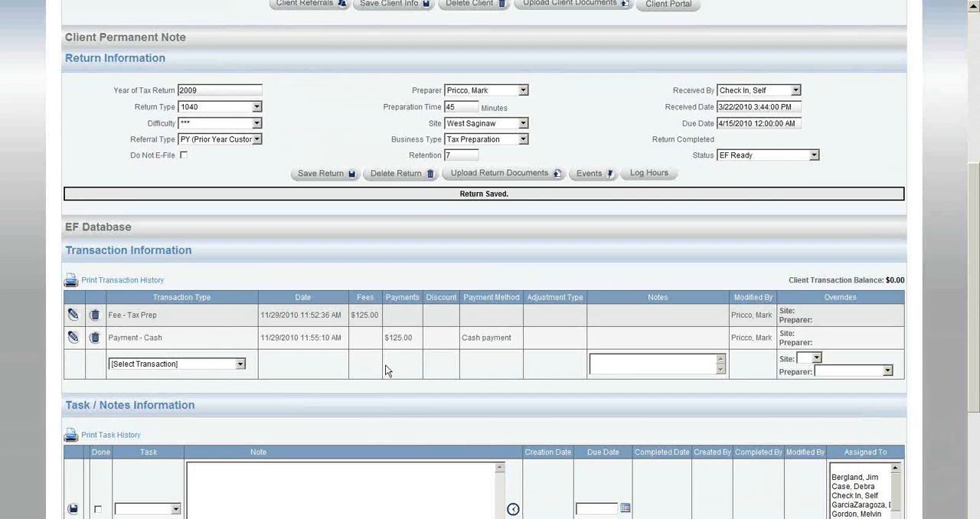
pyautogui.scroll(5, 387, 371)
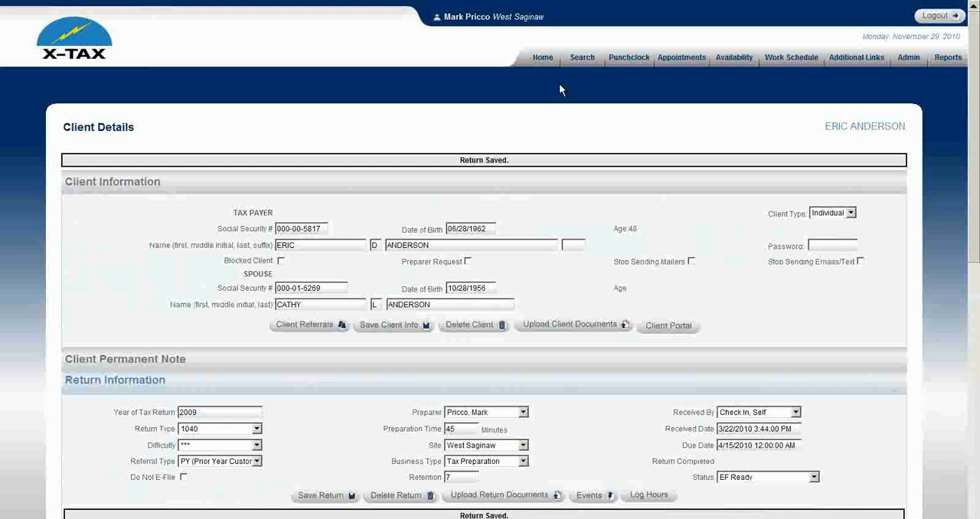
pyautogui.click(545, 58)
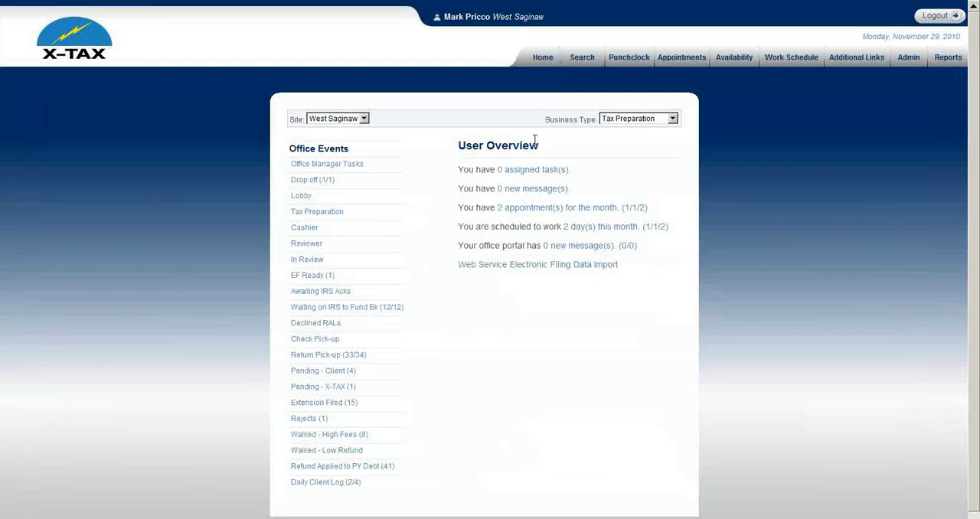
pyautogui.click(327, 278)
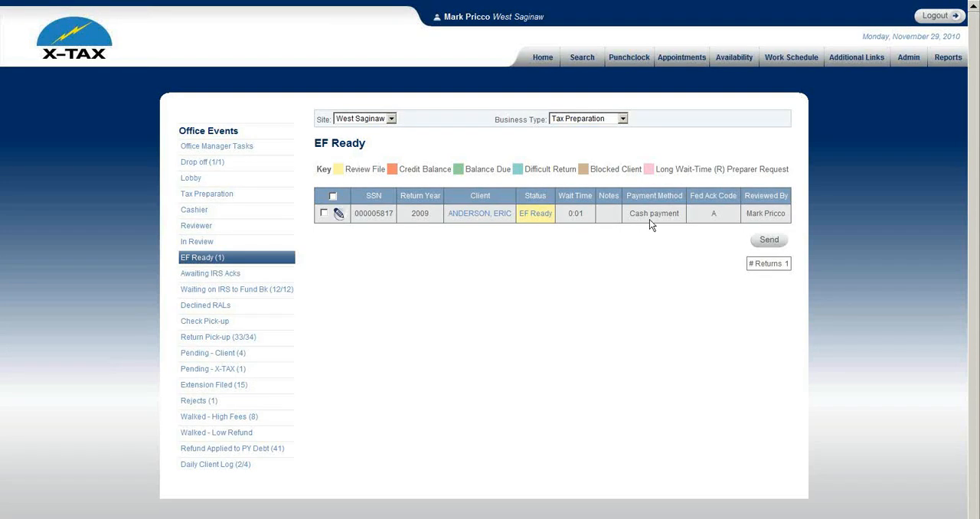
pyautogui.click(465, 215)
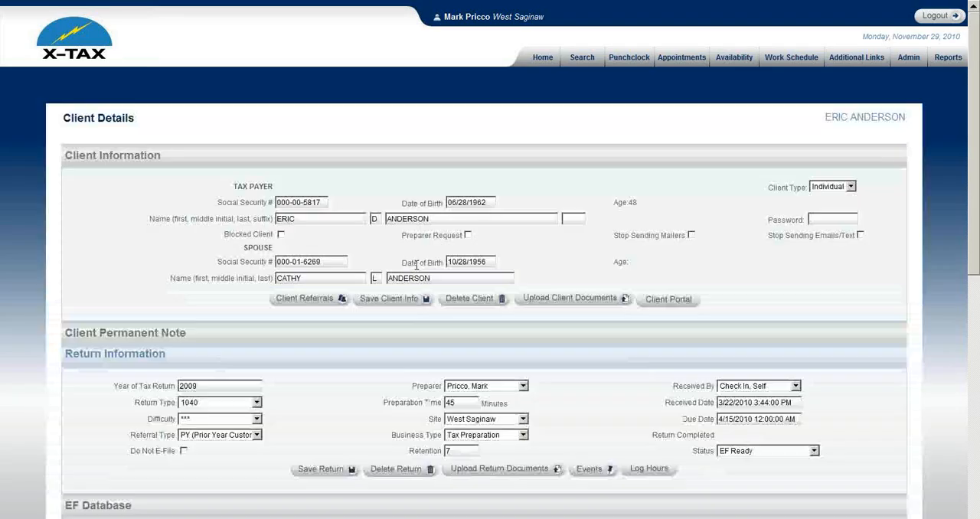
# Step: Change the client's cash payment transaction to Payment - RAL and save it
pyautogui.scroll(-3, 416, 264)
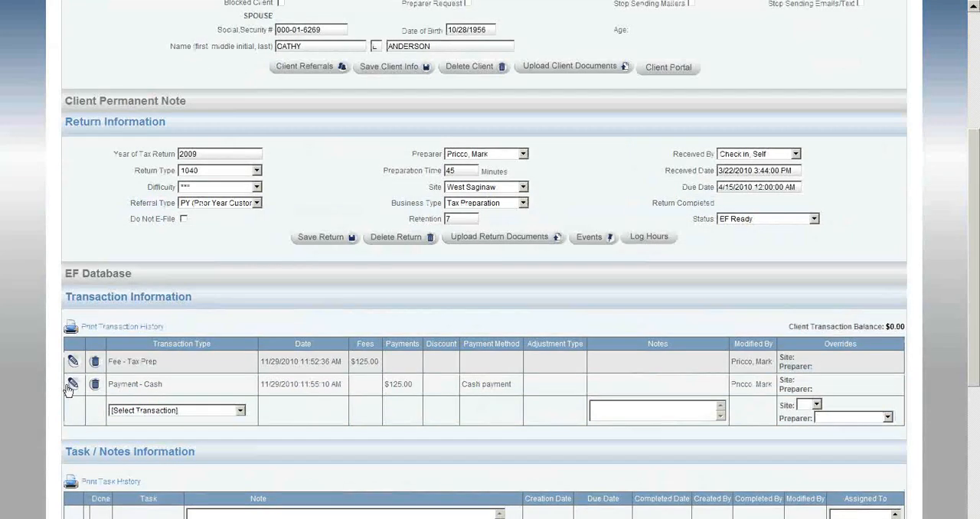
pyautogui.click(73, 385)
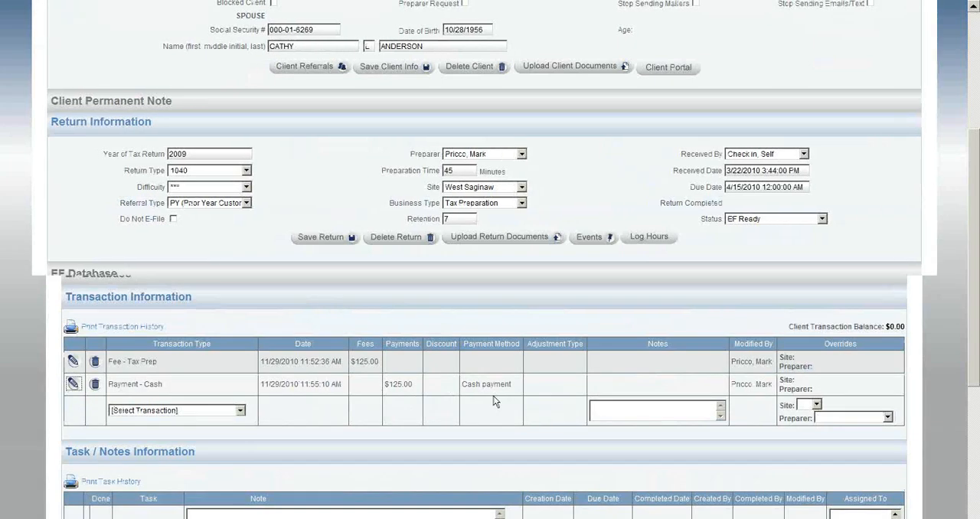
pyautogui.click(236, 402)
pyautogui.click(198, 354)
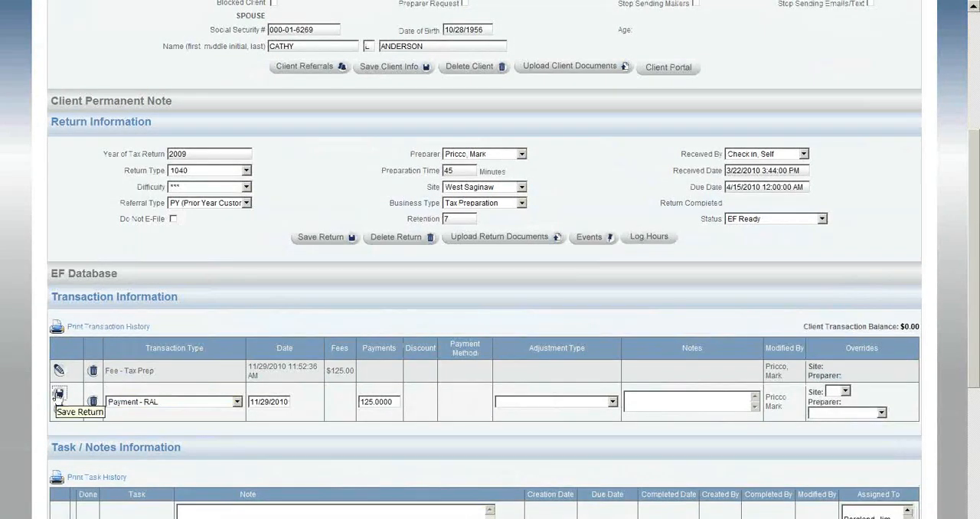
pyautogui.click(58, 394)
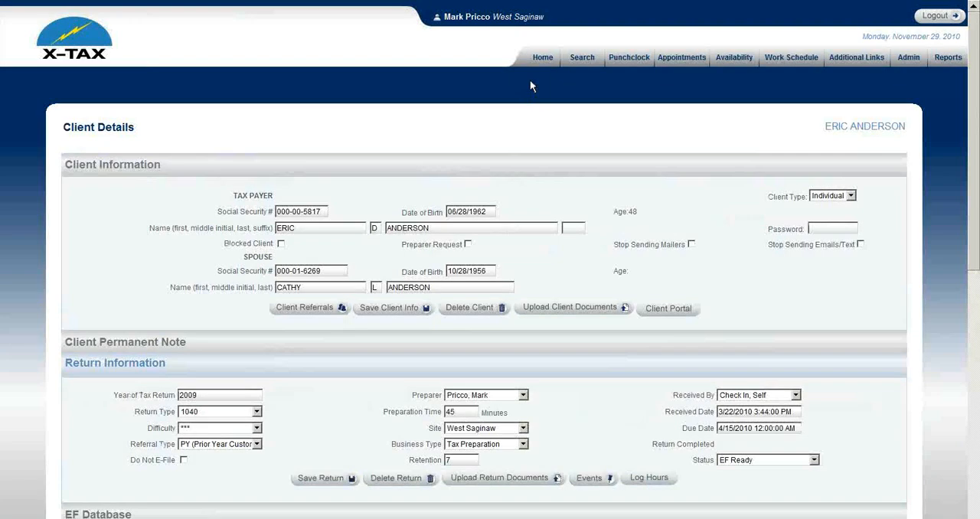
# Step: Select the client's return in the EF Ready list of office events and send it
pyautogui.click(536, 61)
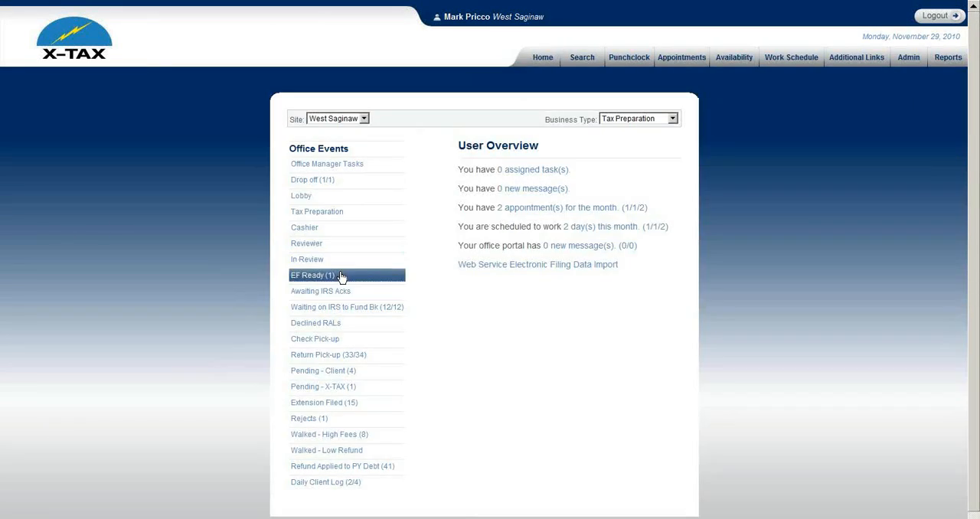
pyautogui.click(340, 276)
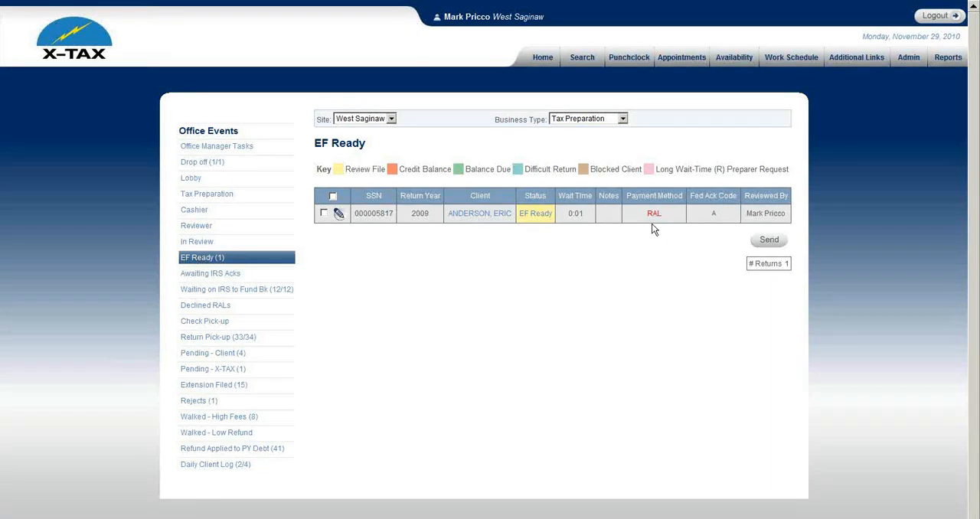
pyautogui.click(324, 213)
pyautogui.click(768, 242)
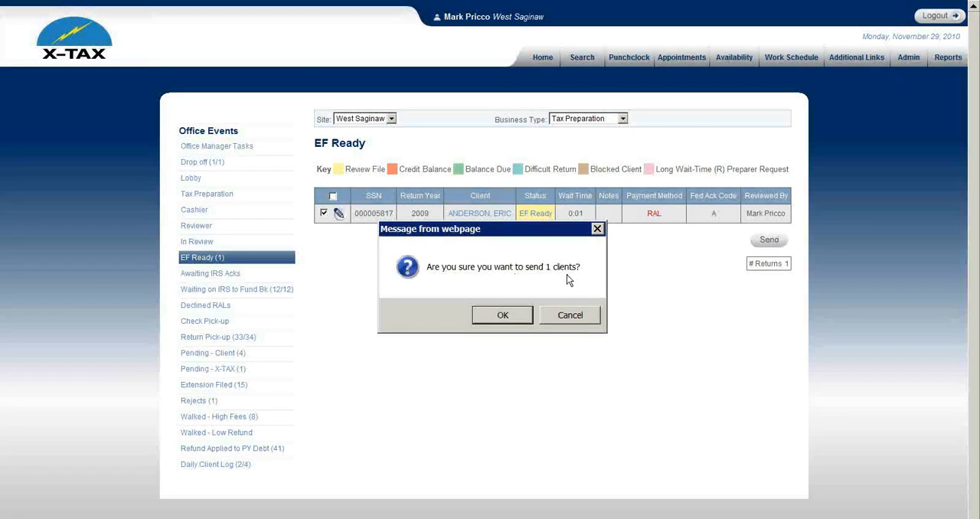
pyautogui.click(510, 315)
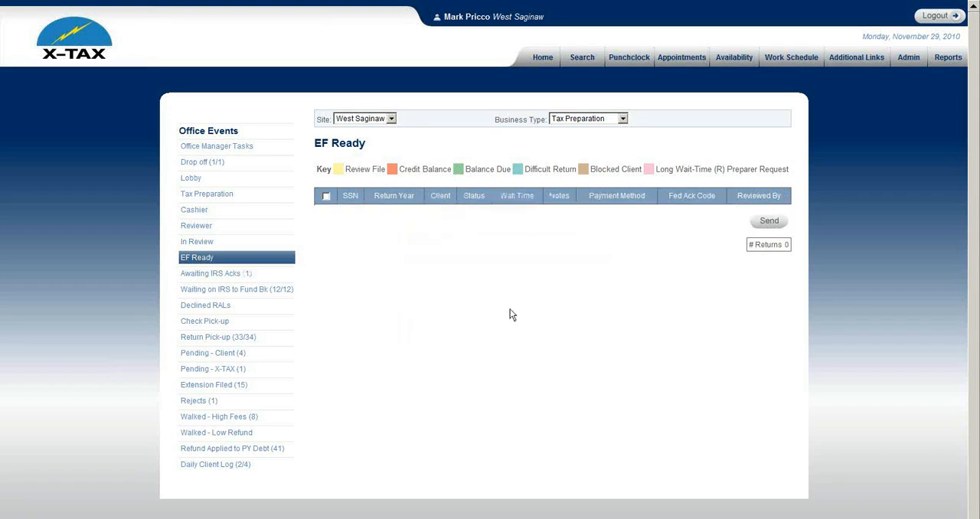
# Step: Open the Awaiting IRS Acks list and select the client's return
pyautogui.click(246, 277)
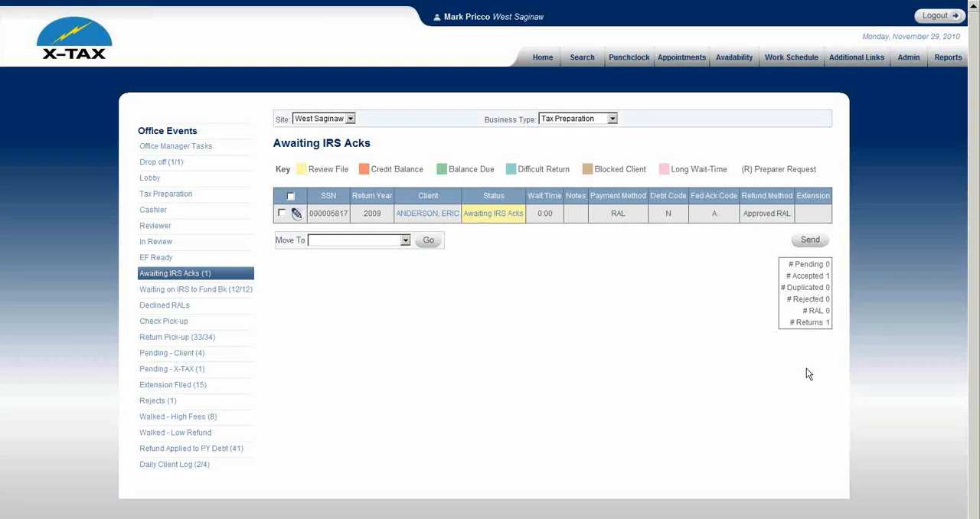
pyautogui.click(289, 197)
pyautogui.click(405, 242)
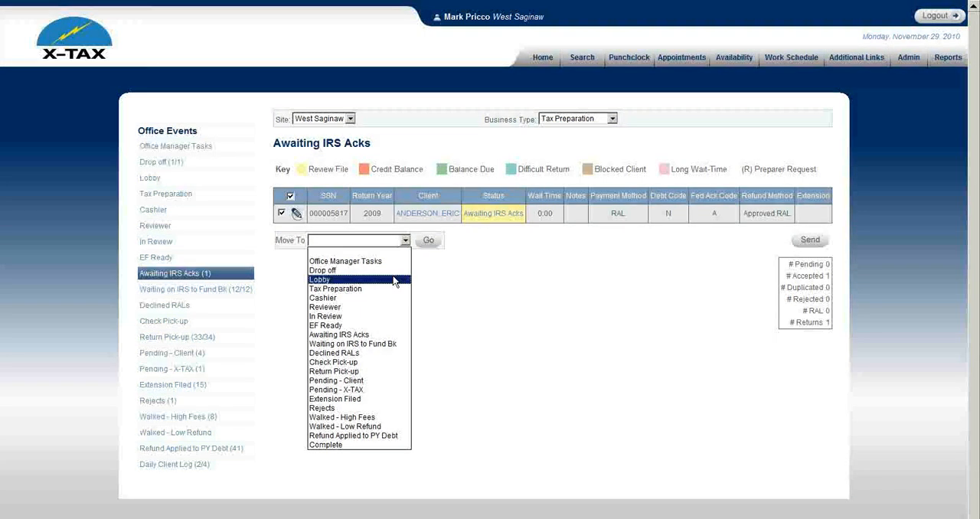
pyautogui.click(378, 362)
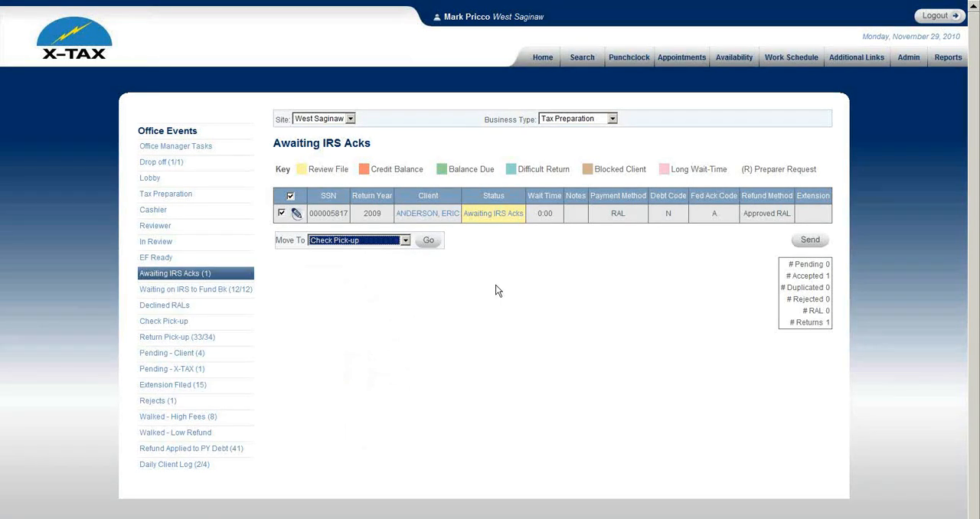
pyautogui.click(405, 240)
pyautogui.click(337, 251)
# Step: Send the selected return on from the Awaiting IRS Acks list
pyautogui.click(810, 240)
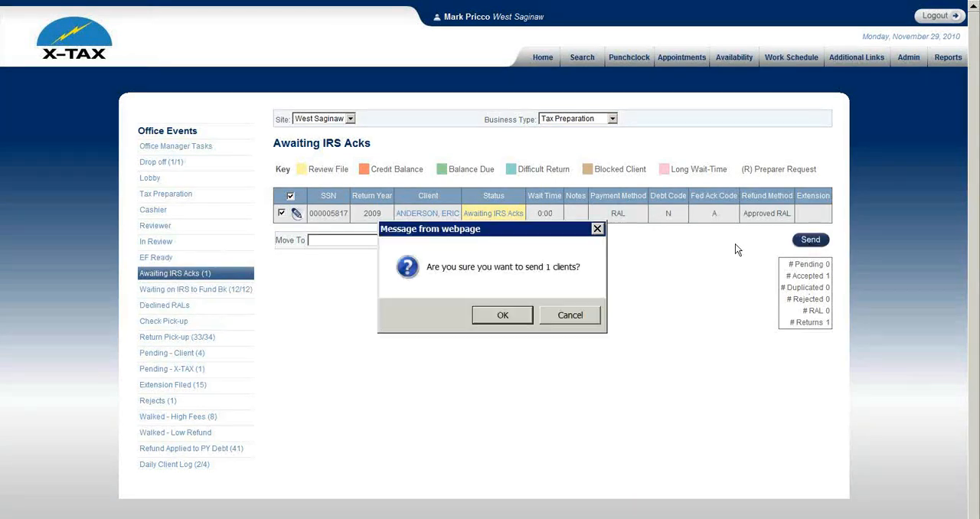
pyautogui.click(515, 314)
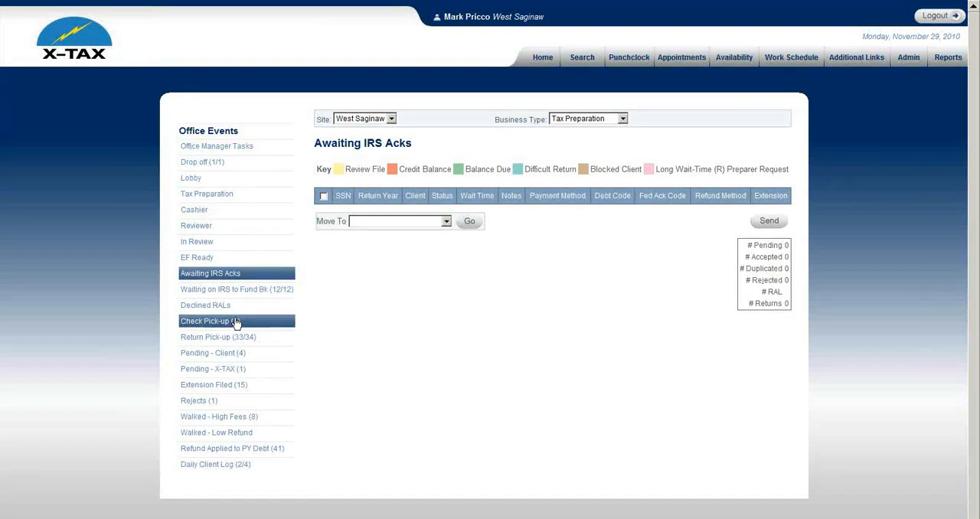
# Step: Open the Check Pick-up list, view the taxpayer's scanned ID and close it
pyautogui.click(262, 323)
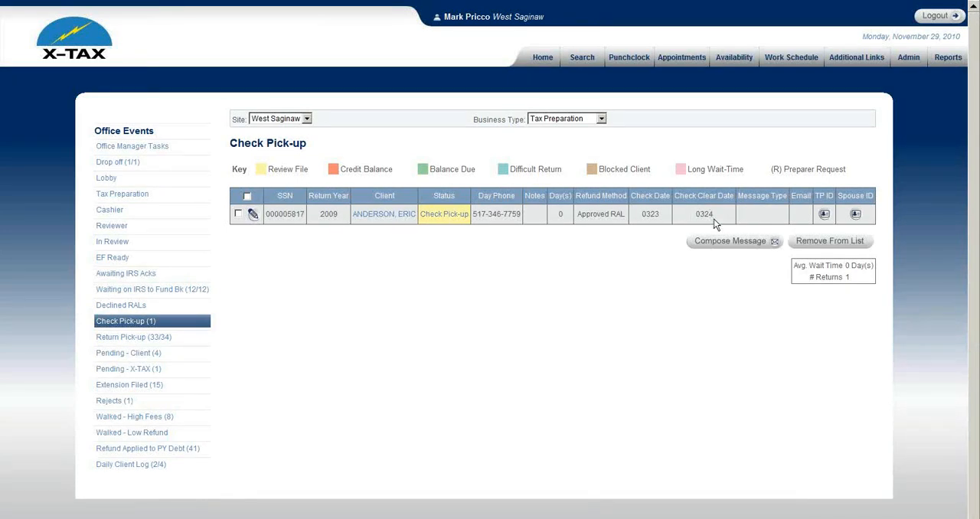
pyautogui.click(824, 215)
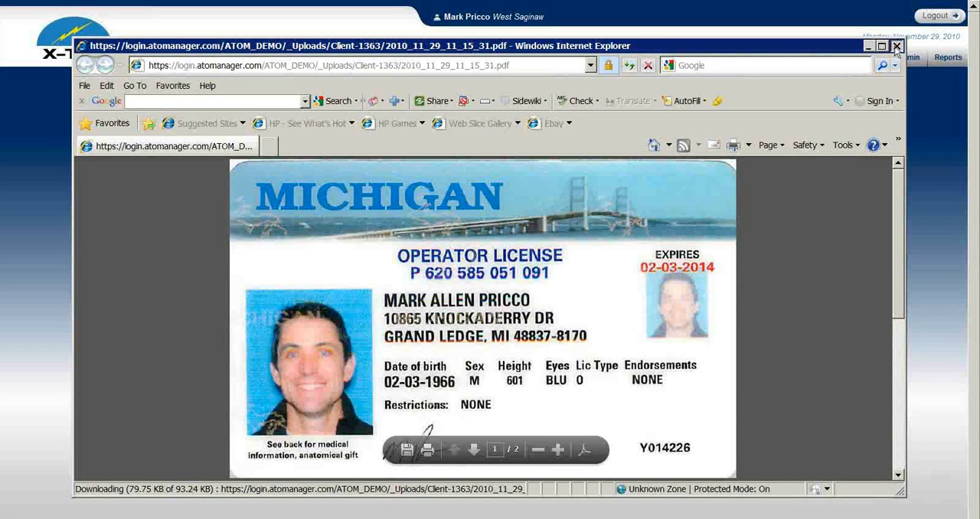
pyautogui.click(896, 47)
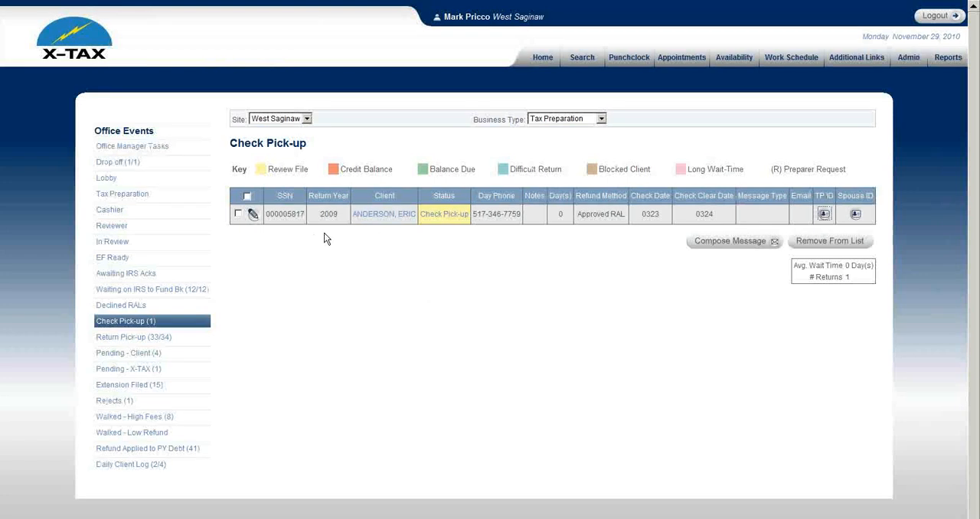
# Step: Open the client's record from the Check Pick-up list, view the return's uploaded documents and go back to the client
pyautogui.click(393, 216)
pyautogui.scroll(-3, 469, 322)
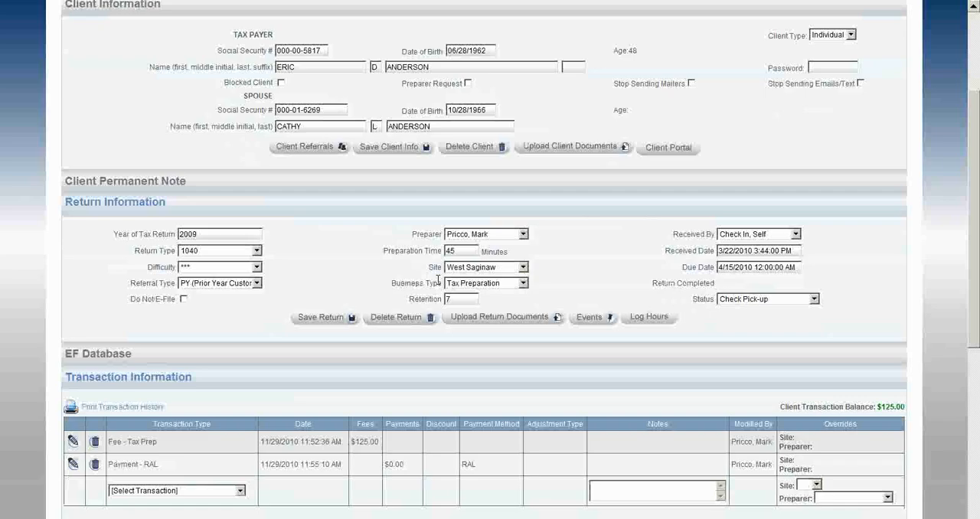
pyautogui.click(469, 322)
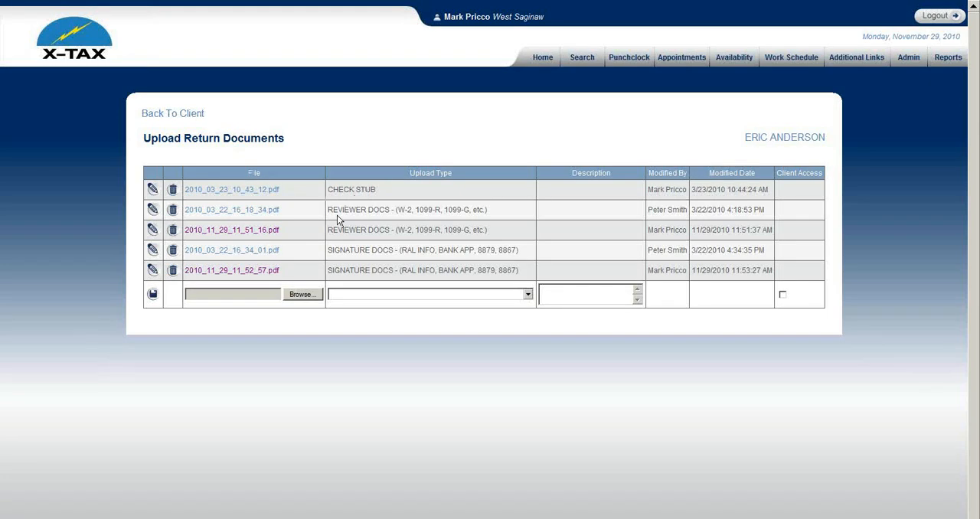
pyautogui.click(194, 116)
# Step: Set the return's status to Complete and save the return
pyautogui.scroll(-2, 679, 372)
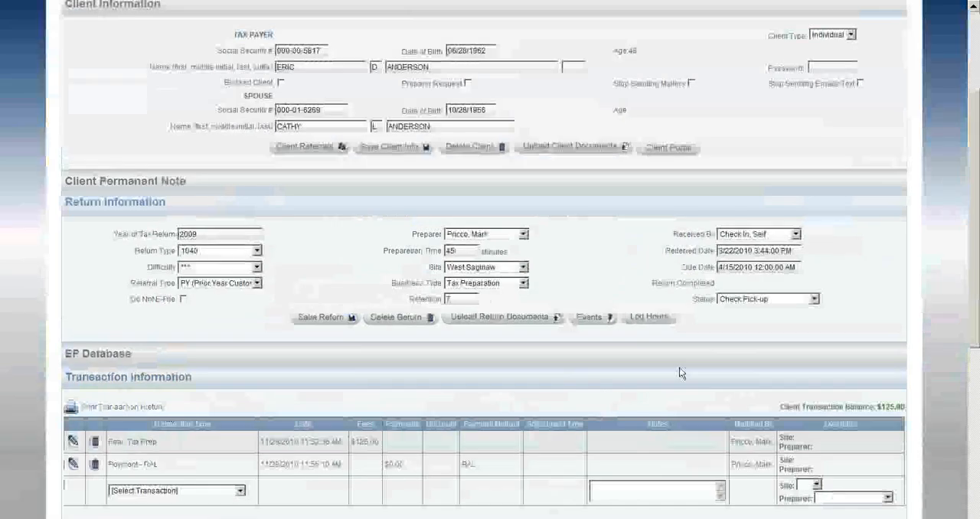
pyautogui.click(732, 300)
pyautogui.click(746, 504)
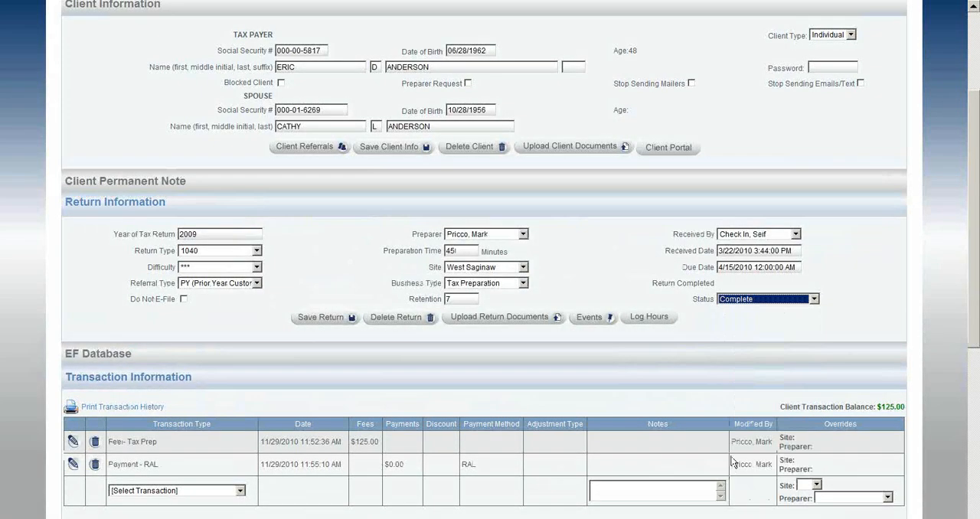
pyautogui.click(328, 318)
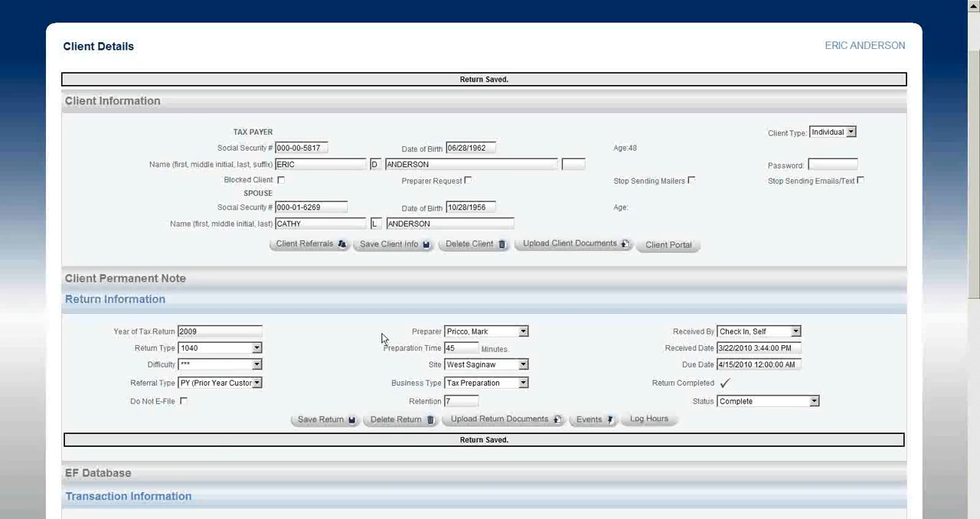
# Step: Go to the home page and look over the full list of office events
pyautogui.scroll(2, 381, 326)
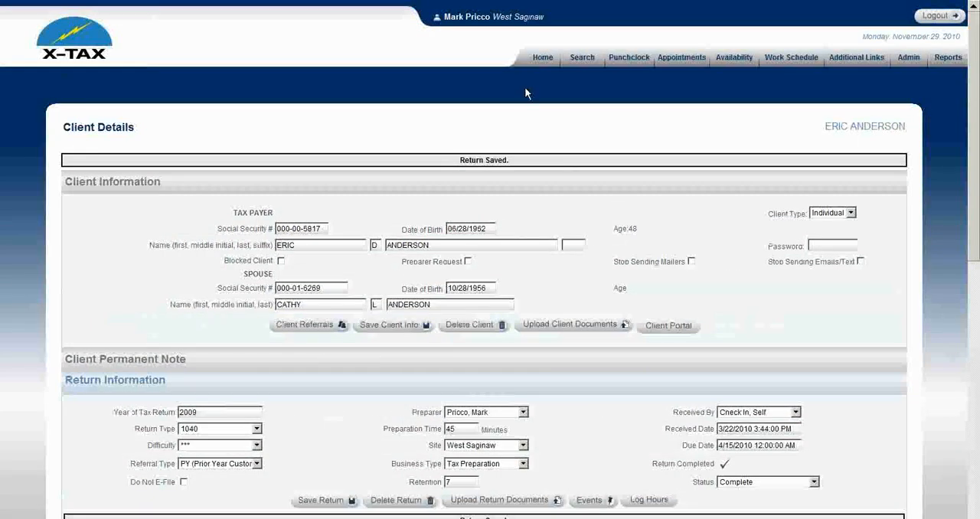
pyautogui.click(535, 61)
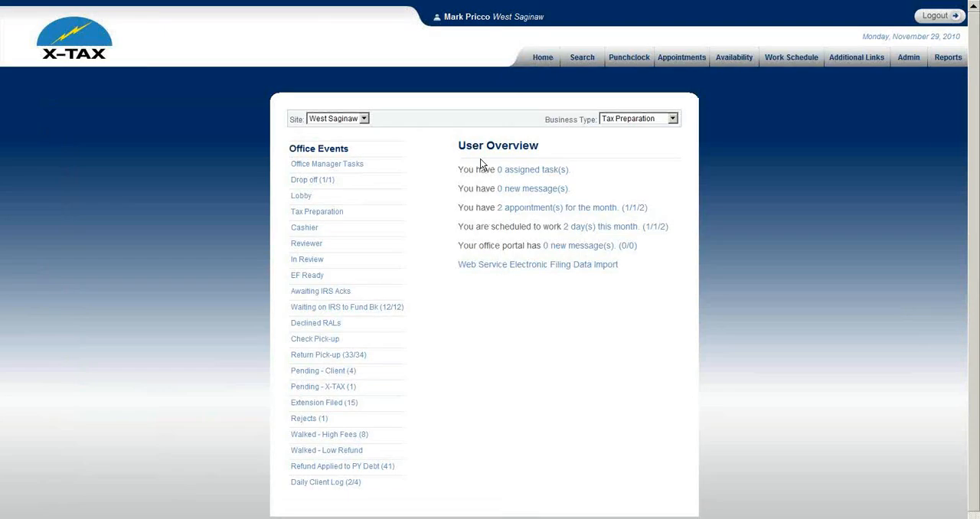
pyautogui.scroll(-1, 389, 256)
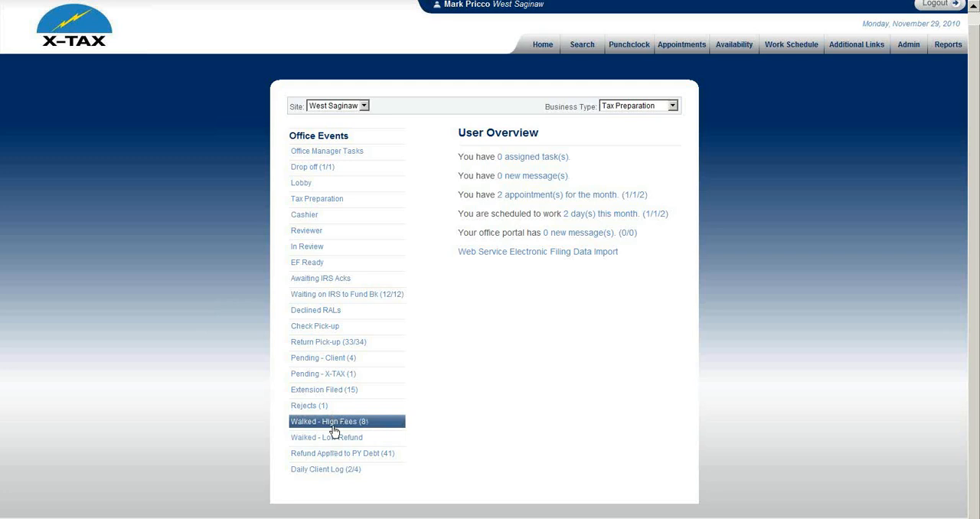
pyautogui.scroll(1, 475, 153)
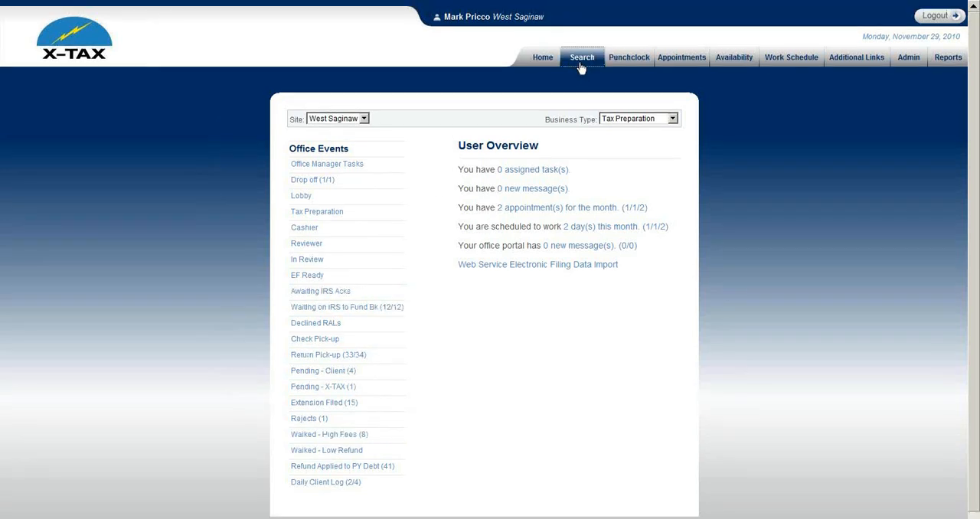
# Step: Search for the client by last name and first name and open the 2009 return from the results
pyautogui.click(581, 61)
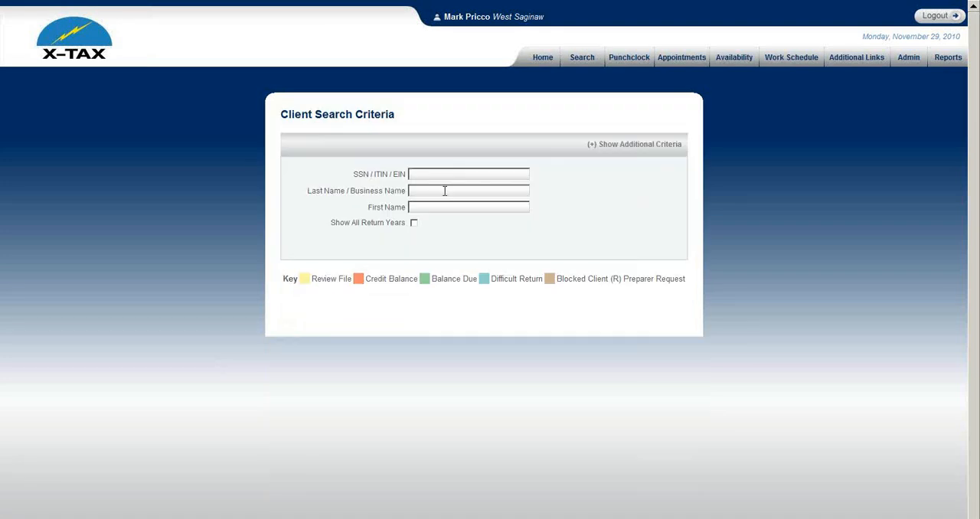
pyautogui.click(443, 190)
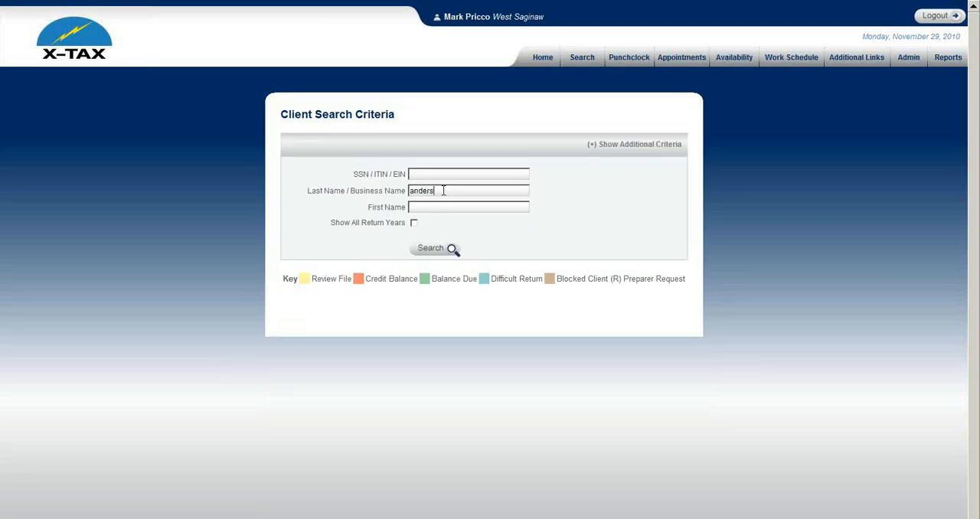
pyautogui.press('Tab')
pyautogui.press('Return')
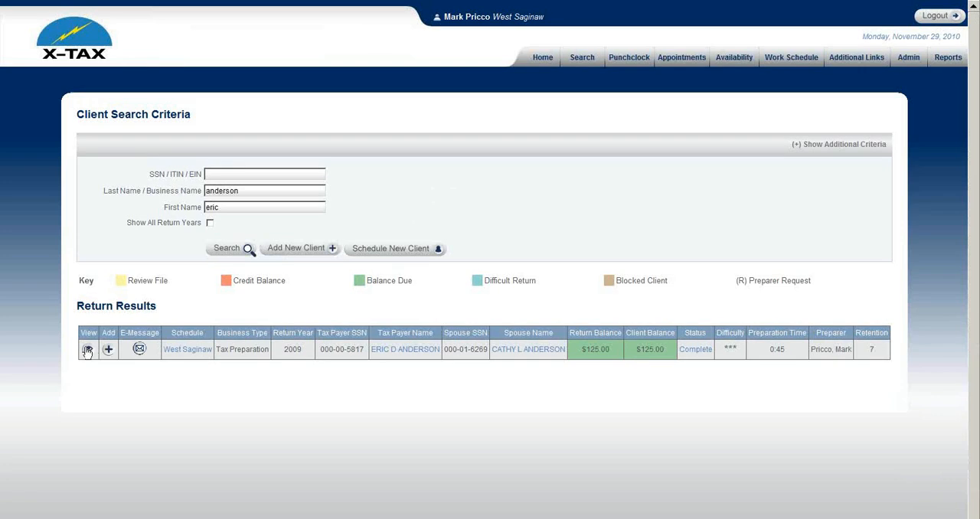
pyautogui.click(86, 349)
# Step: Open the return's events, review the dates and time spent in each status, and return to the home page
pyautogui.scroll(-5, 211, 355)
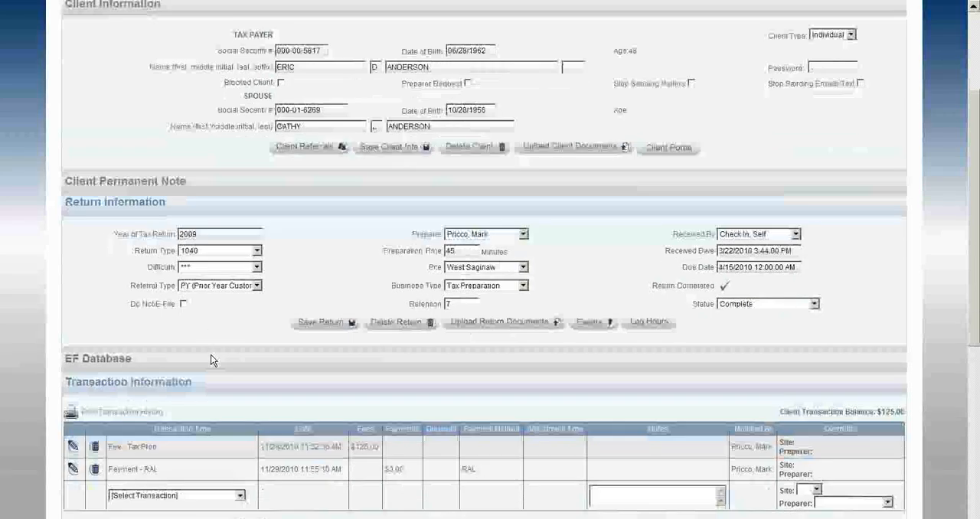
pyautogui.scroll(-2, 239, 357)
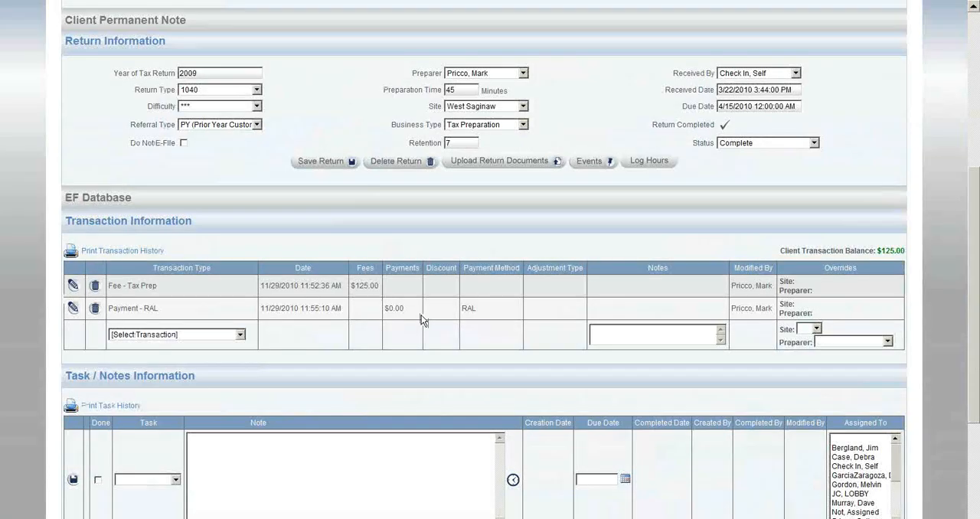
pyautogui.click(581, 161)
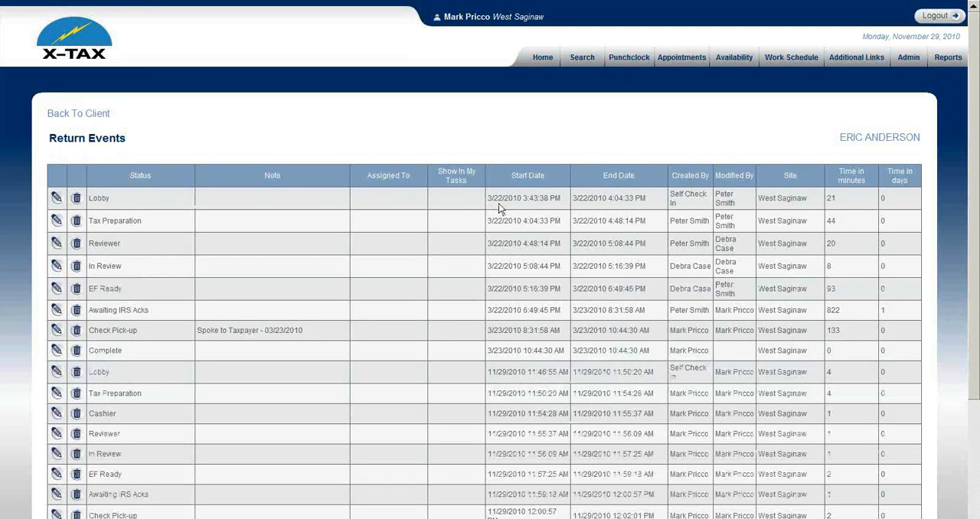
pyautogui.scroll(-1, 141, 244)
pyautogui.scroll(-2, 141, 246)
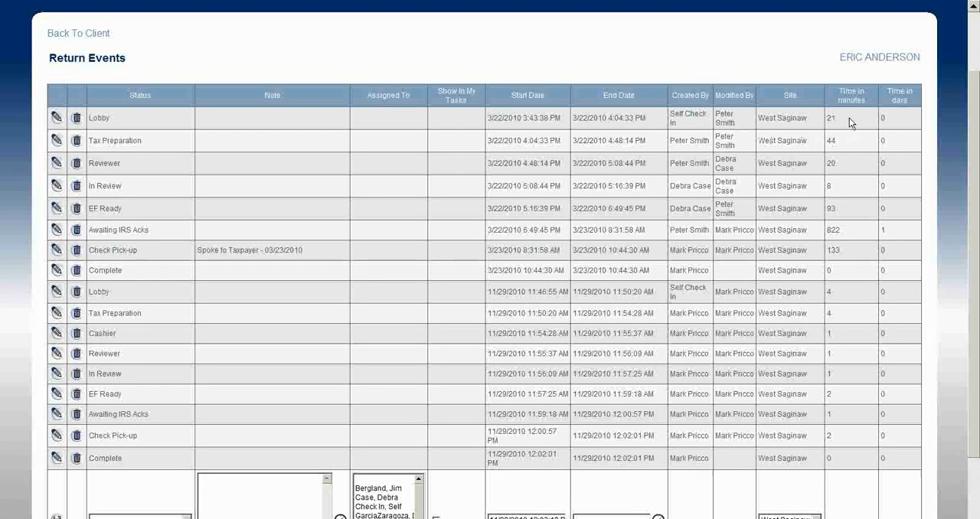
pyautogui.scroll(-1, 848, 163)
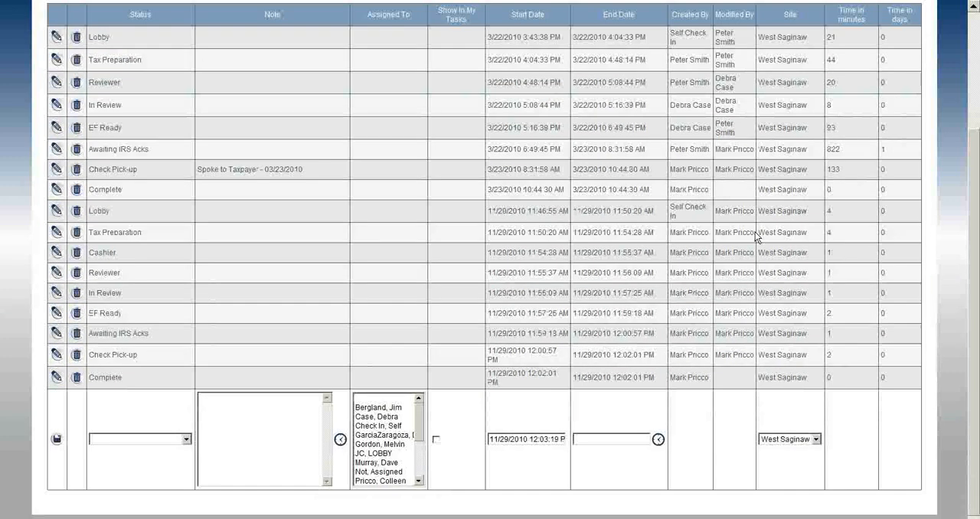
pyautogui.scroll(1, 816, 236)
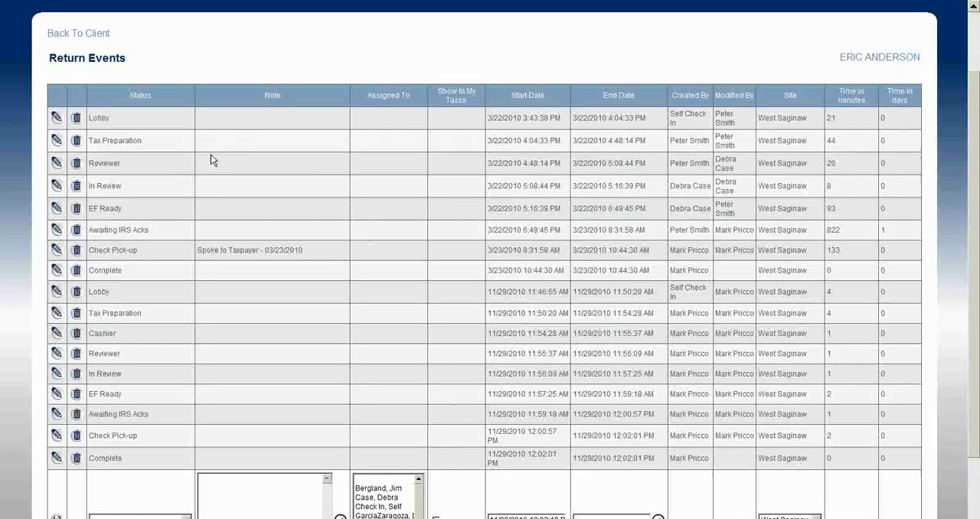
pyautogui.click(95, 36)
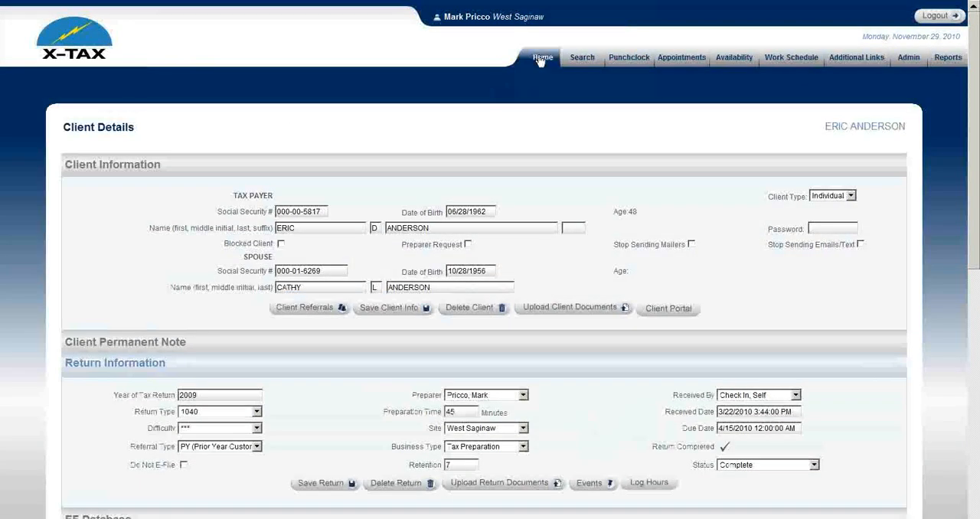
pyautogui.click(540, 59)
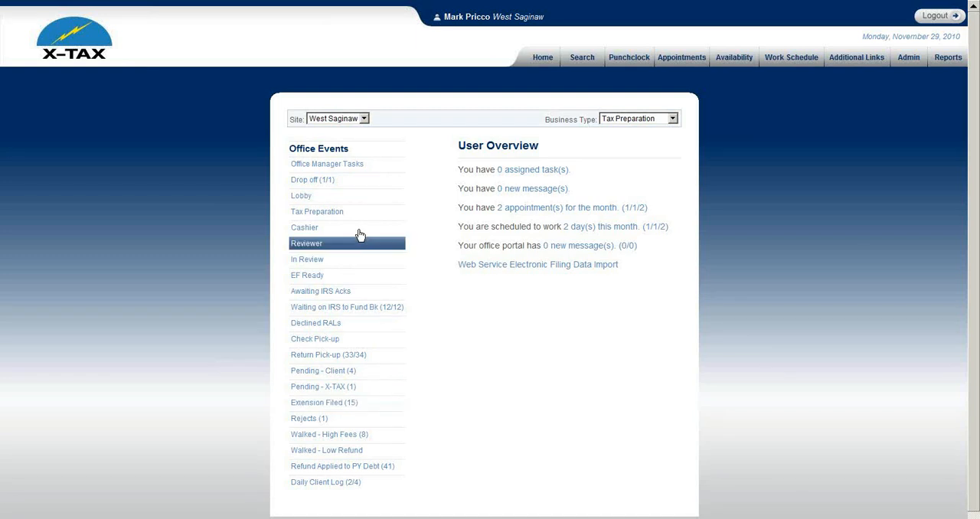
# Step: Switch the site to South Cedar and Jackson to view each office's events, and return to West Saginaw
pyautogui.click(365, 120)
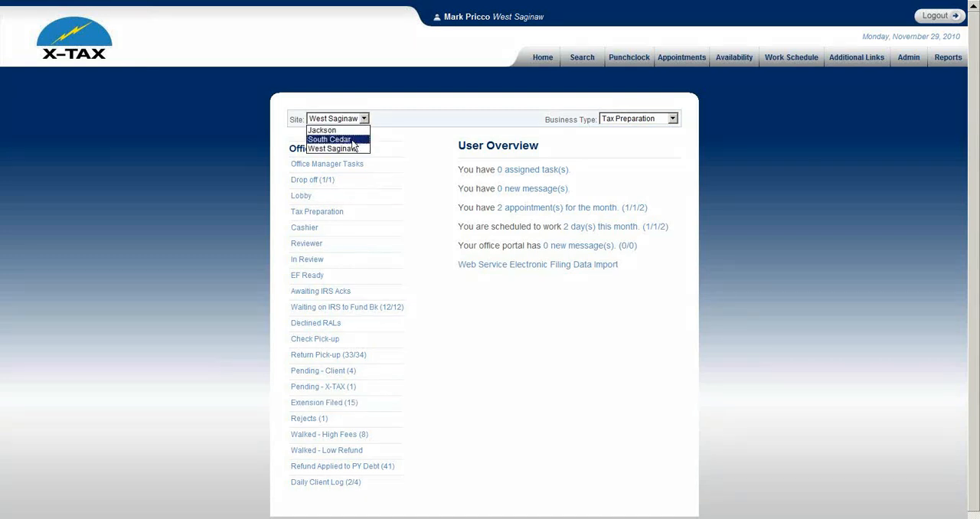
pyautogui.click(351, 139)
pyautogui.click(363, 119)
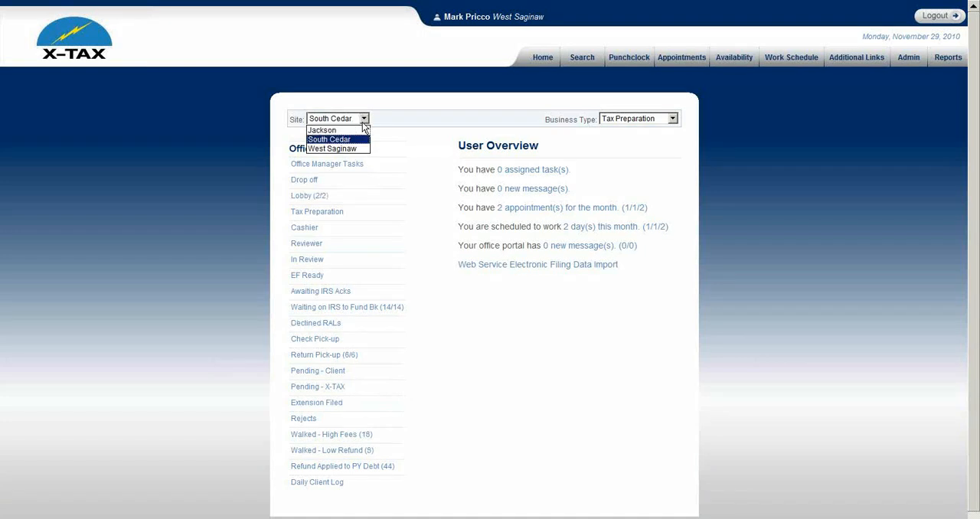
pyautogui.click(356, 128)
pyautogui.click(364, 121)
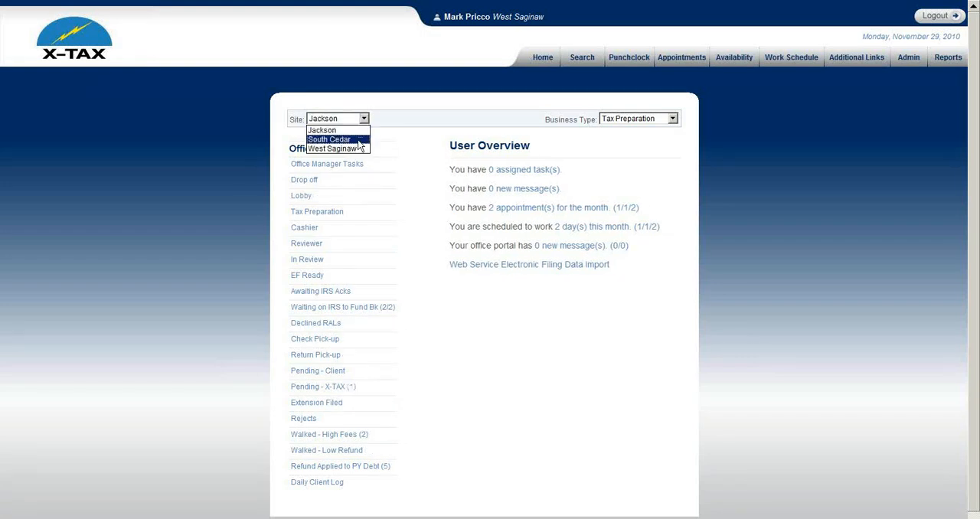
pyautogui.click(354, 150)
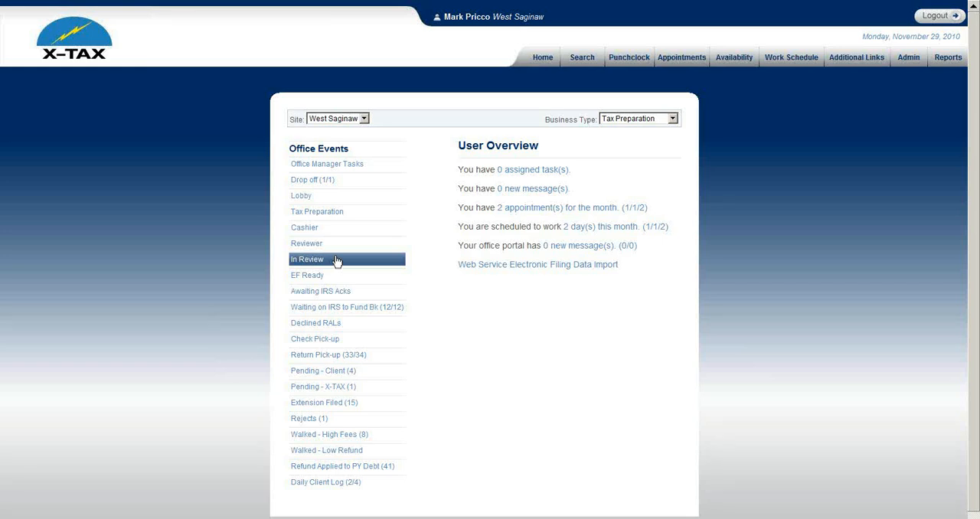
# Step: Dismiss the full-screen office overview window and close the client check-in browser window
pyautogui.moveTo(562, 3)
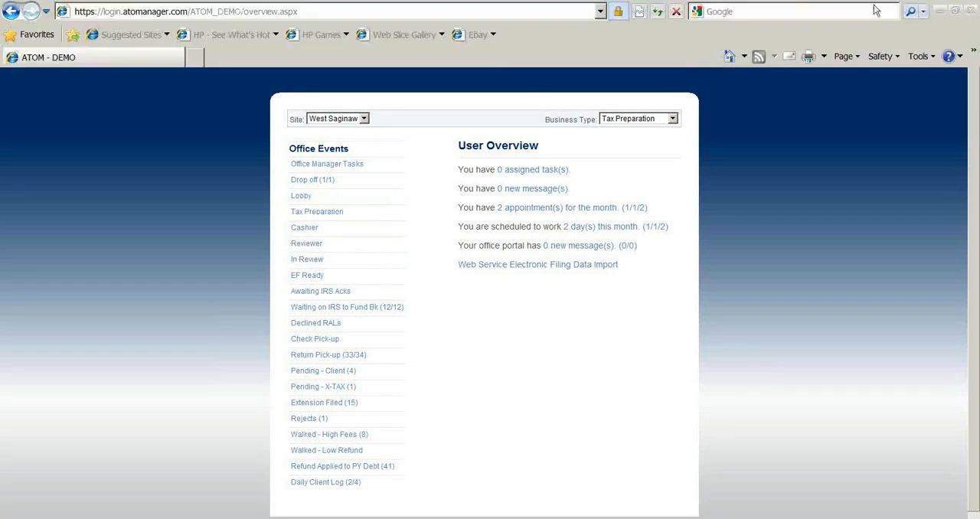
pyautogui.click(955, 10)
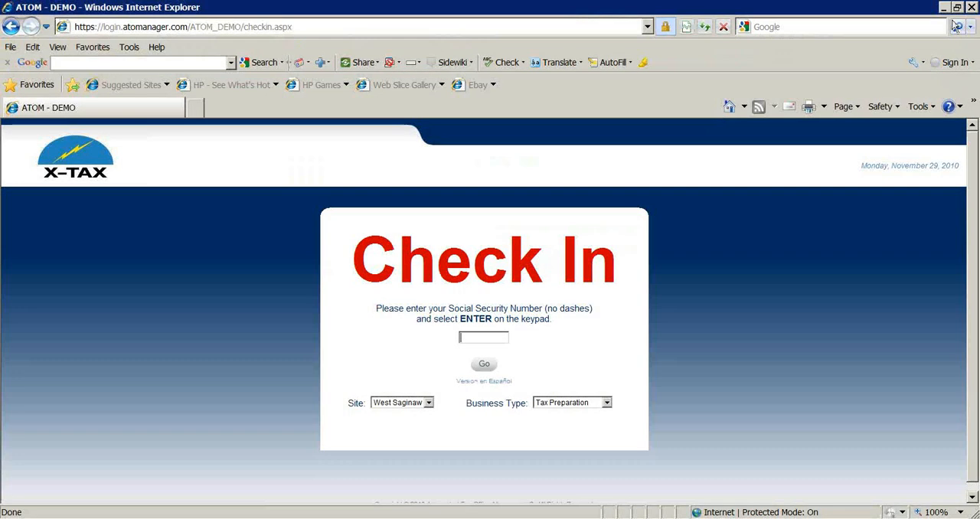
pyautogui.click(970, 7)
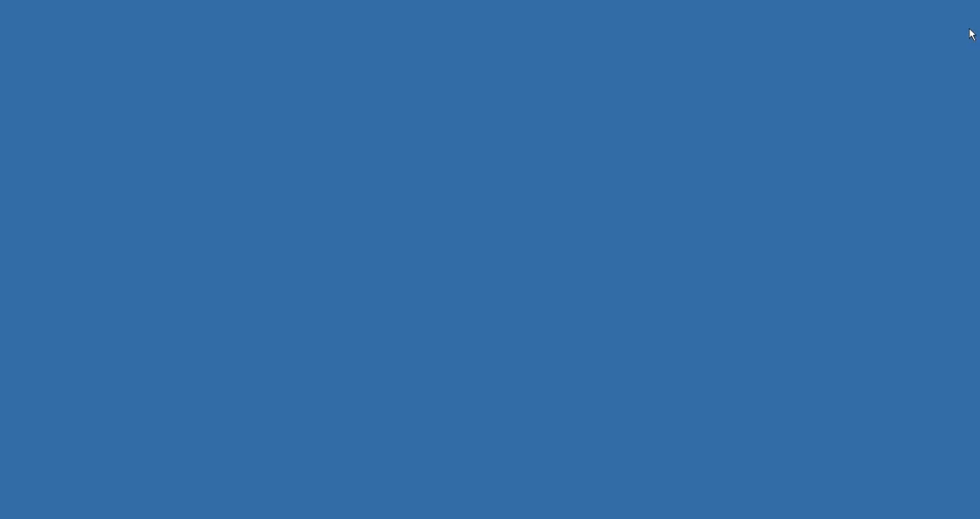